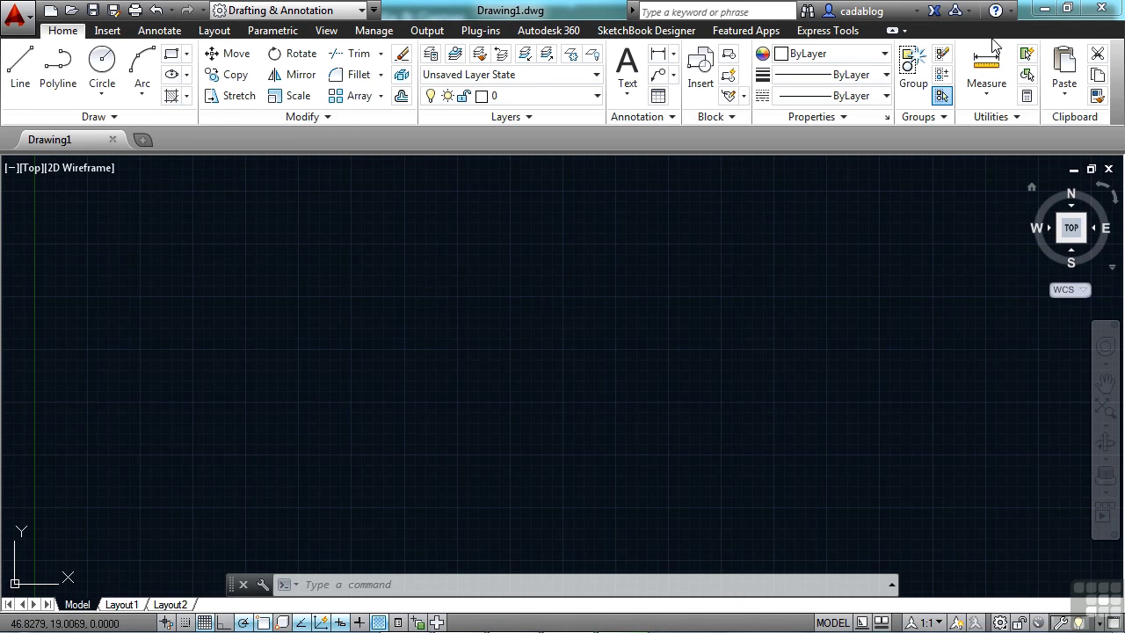
- Show the Welcome screen from the help options, then close it
{"action": "left_click", "coordinate": [1011, 10]}
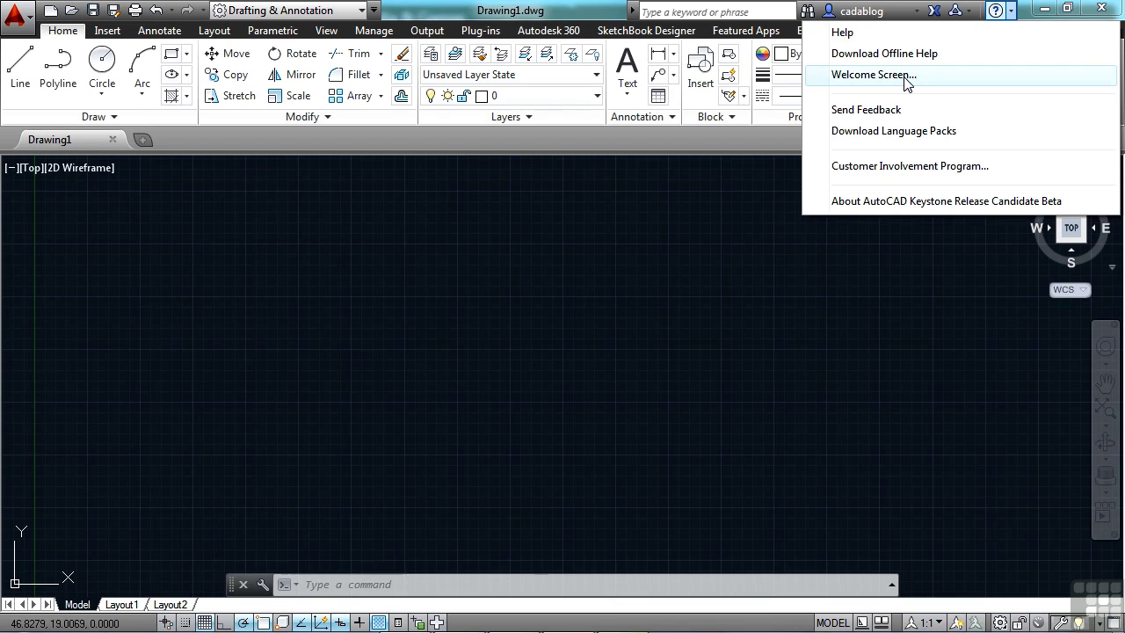
{"action": "left_click", "coordinate": [906, 76]}
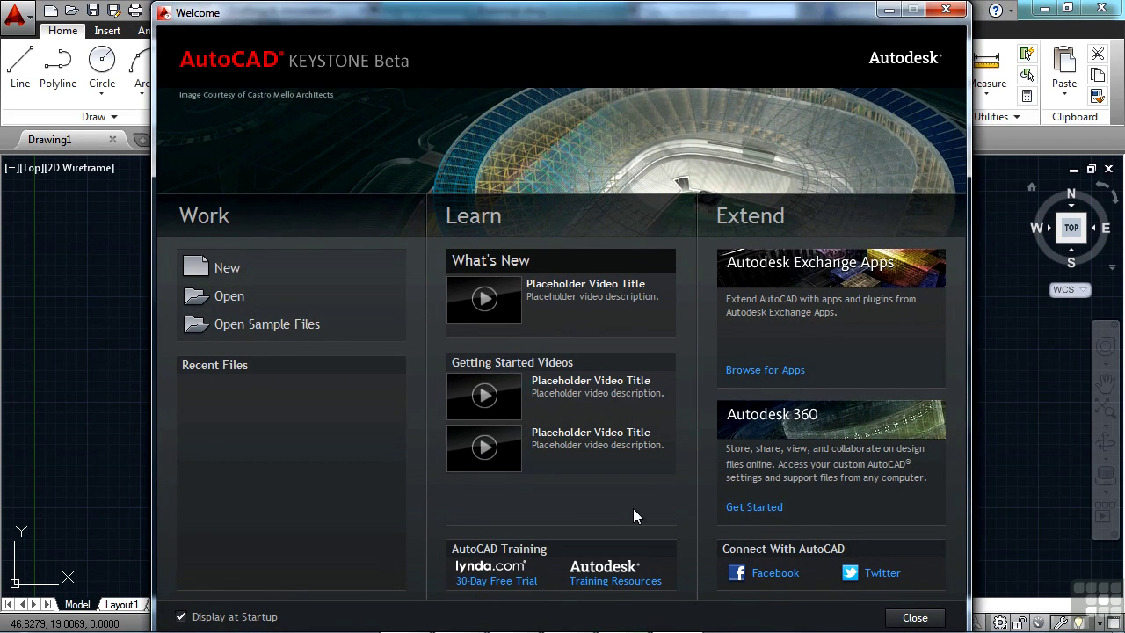
{"action": "mouse_move", "coordinate": [646, 14]}
{"action": "left_mouse_down"}
{"action": "mouse_move", "coordinate": [645, 4]}
{"action": "mouse_move", "coordinate": [644, 14]}
{"action": "left_mouse_up"}
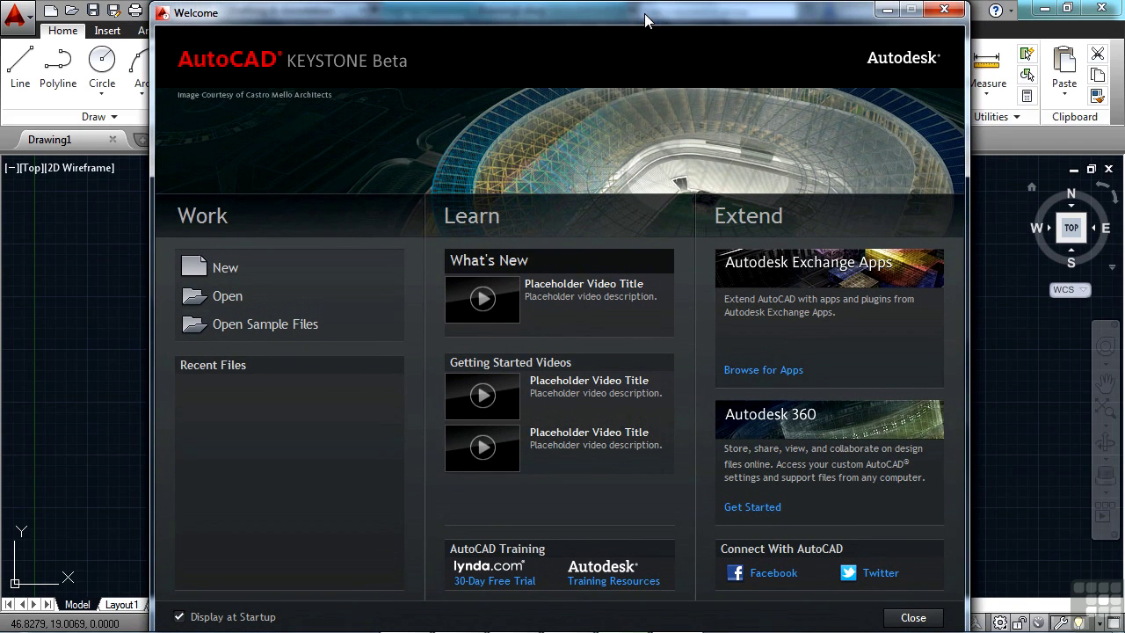
{"action": "left_click", "coordinate": [944, 11]}
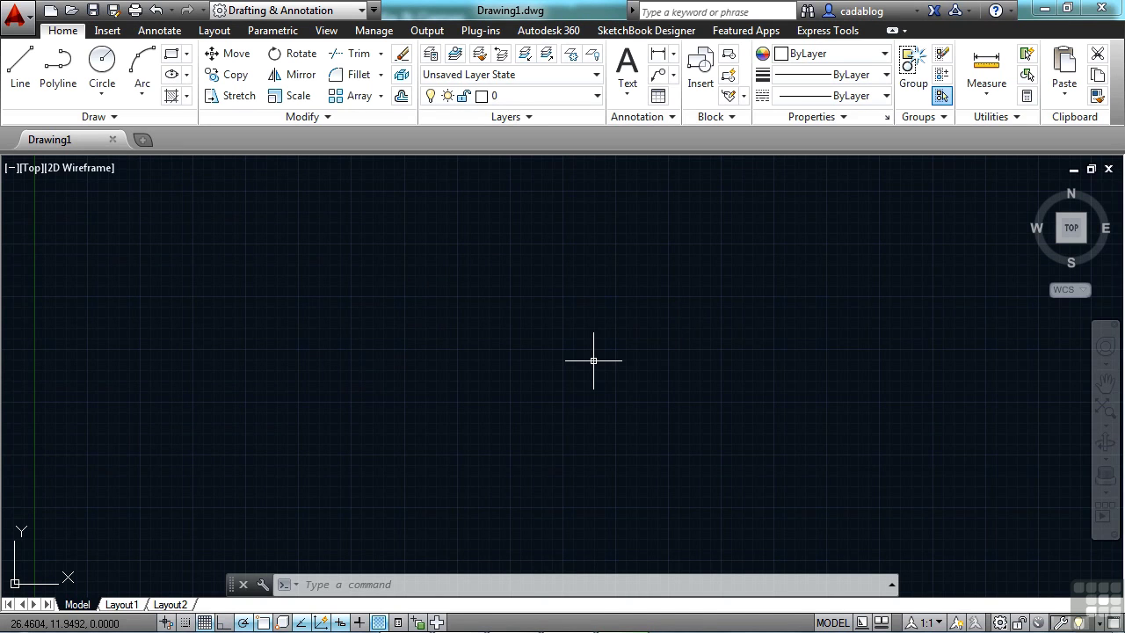
- Draw a closed four-sided outline with the LINE command and finish it
{"action": "type", "text": "line"}
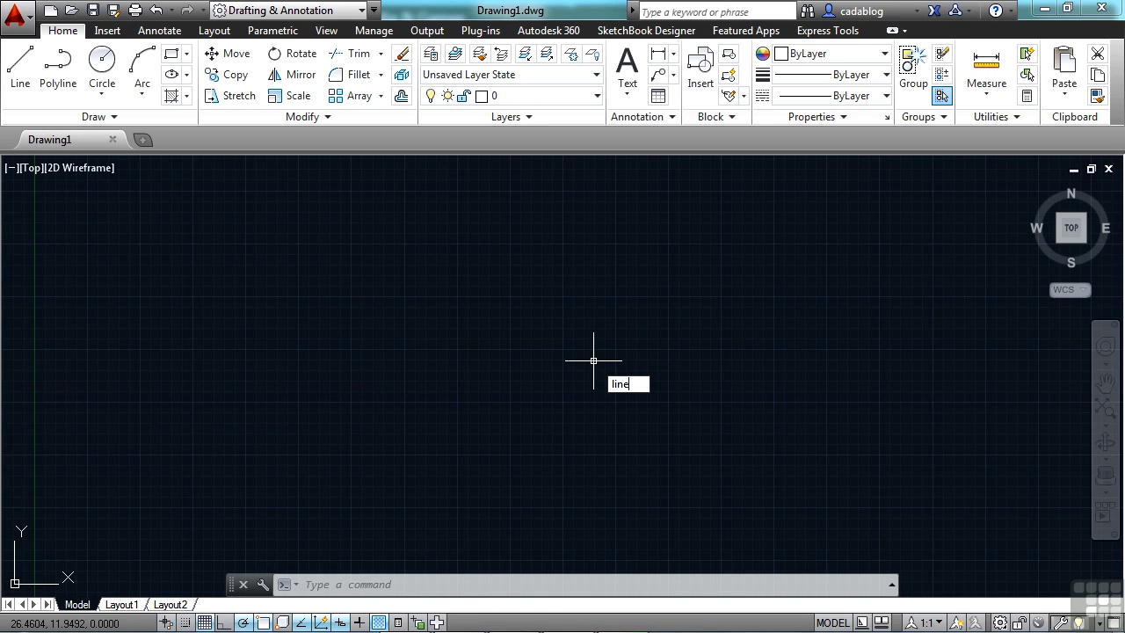
{"action": "key", "text": "Return"}
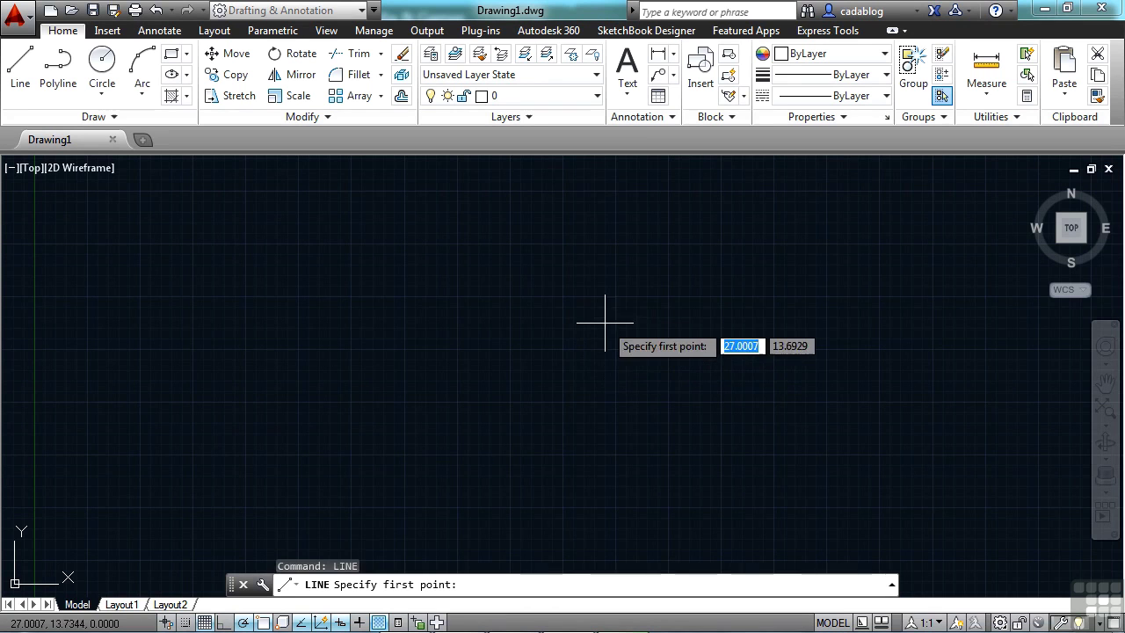
{"action": "left_click", "coordinate": [594, 283]}
{"action": "left_click", "coordinate": [416, 283]}
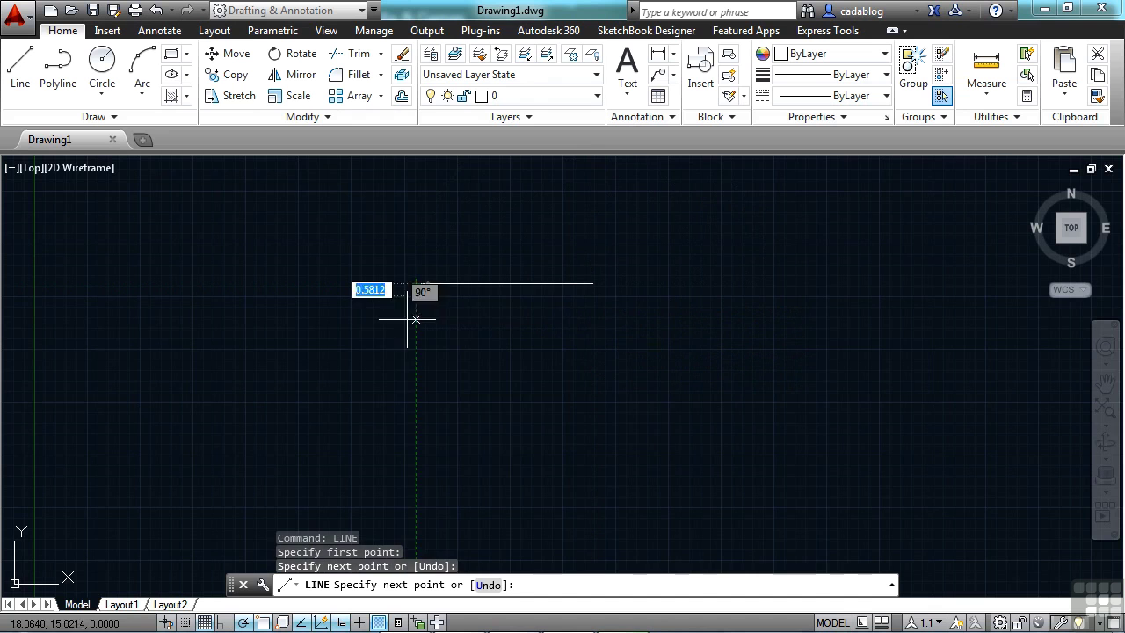
{"action": "left_click", "coordinate": [403, 437]}
{"action": "left_click", "coordinate": [509, 452]}
{"action": "left_click", "coordinate": [593, 283]}
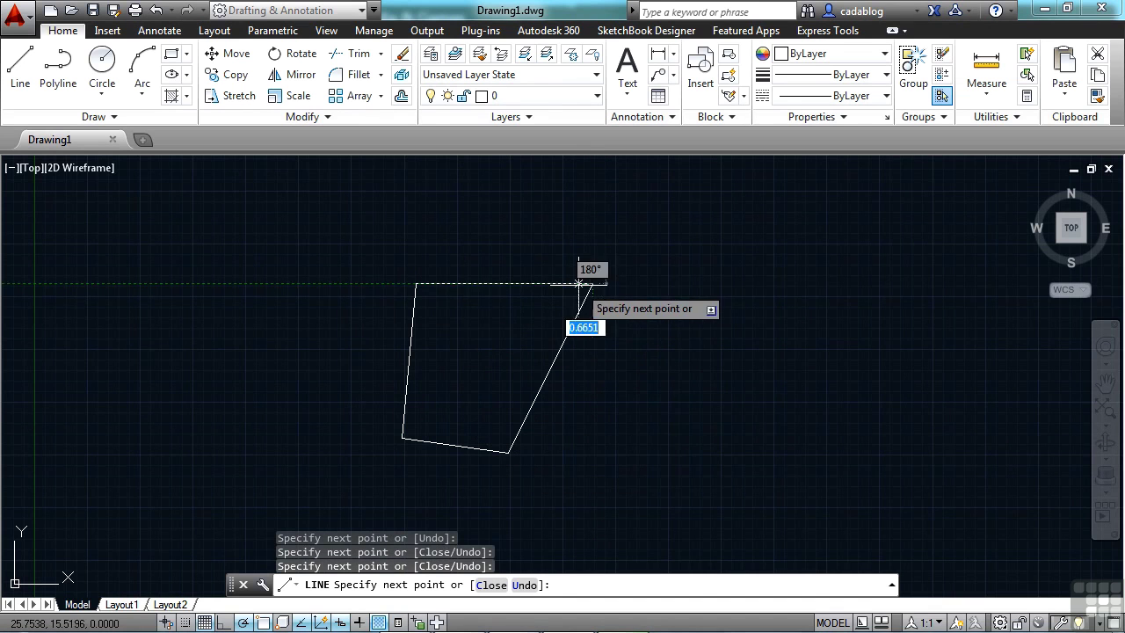
{"action": "right_click", "coordinate": [632, 347]}
{"action": "left_click", "coordinate": [674, 356]}
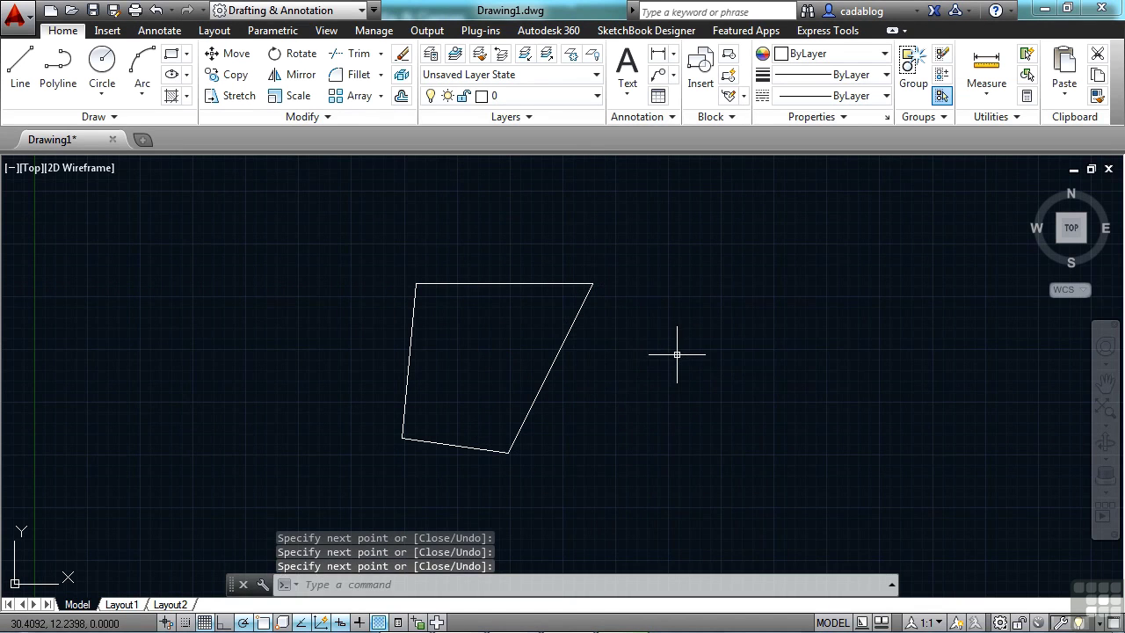
- Draw a circle to the right of the outline using the C command
{"action": "type", "text": "c"}
{"action": "key", "text": "Return"}
{"action": "left_click", "coordinate": [763, 323]}
{"action": "left_click", "coordinate": [715, 365]}
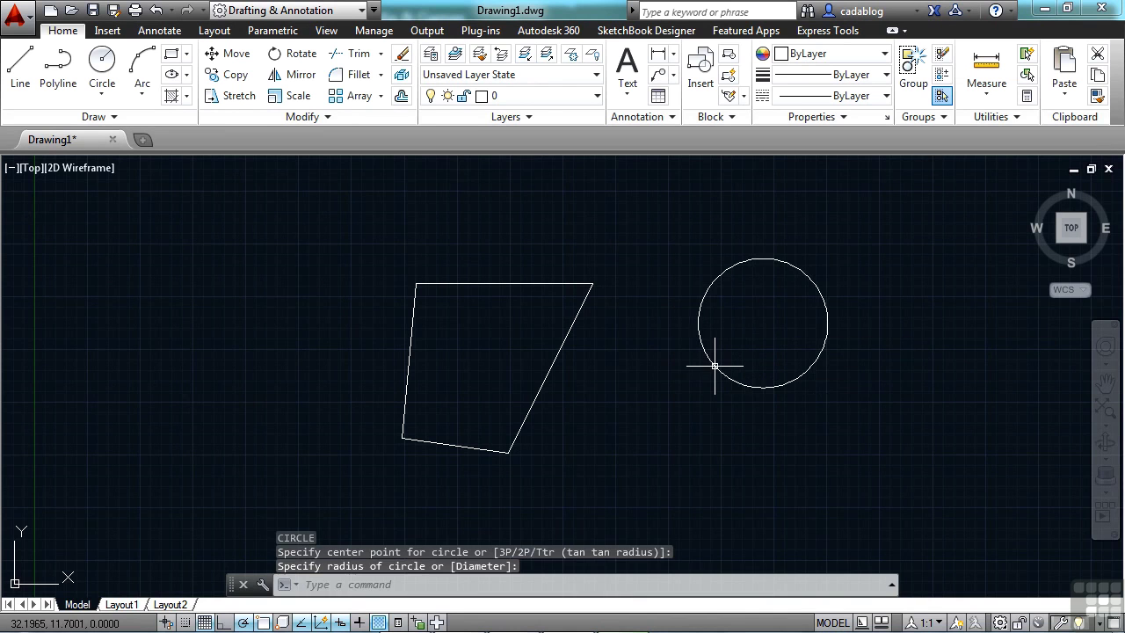
- Start a rectangle with REC, placing its first corner left of the outline
{"action": "type", "text": "rec"}
{"action": "key", "text": "Return"}
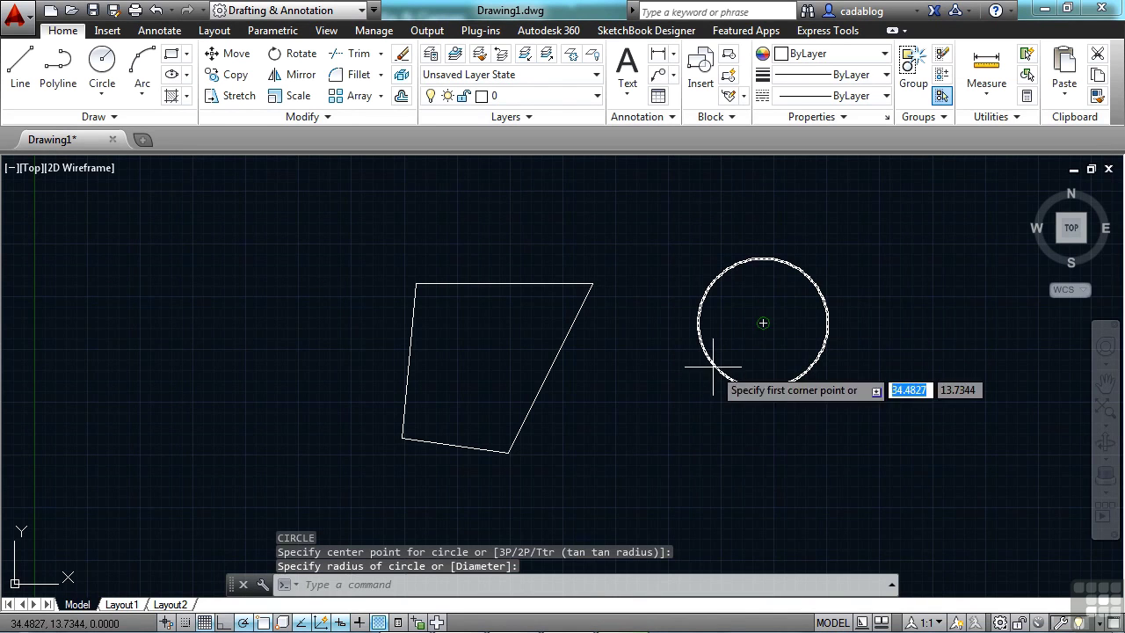
{"action": "left_click", "coordinate": [159, 292]}
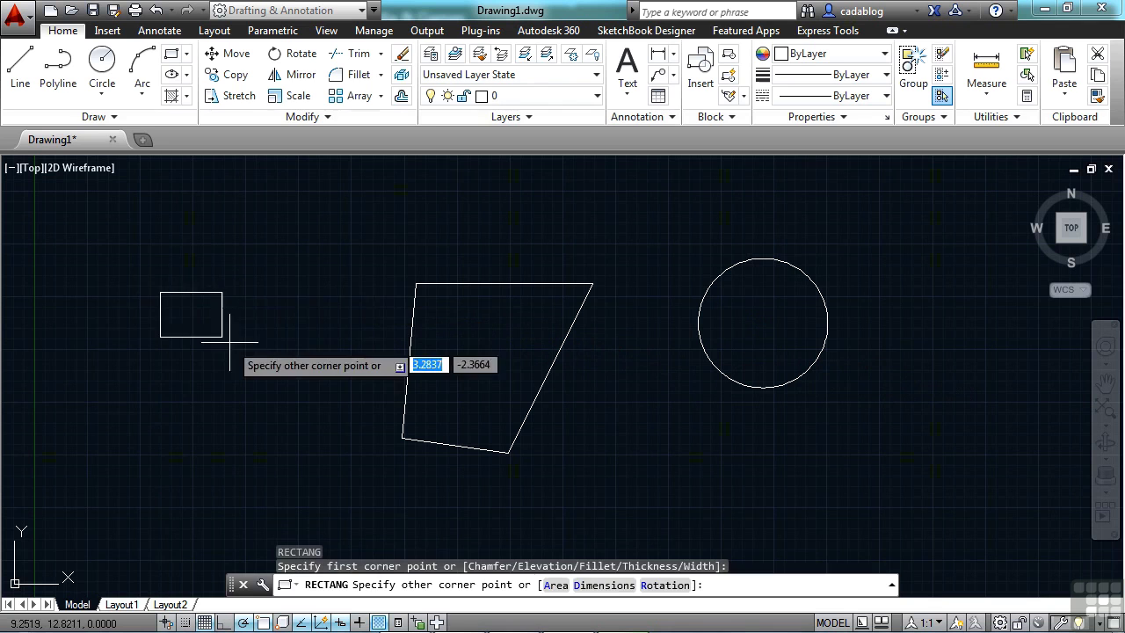
- Complete the rectangle and add a 6.9416 linear dimension across its top edge
{"action": "left_click", "coordinate": [307, 373]}
{"action": "left_click", "coordinate": [149, 31]}
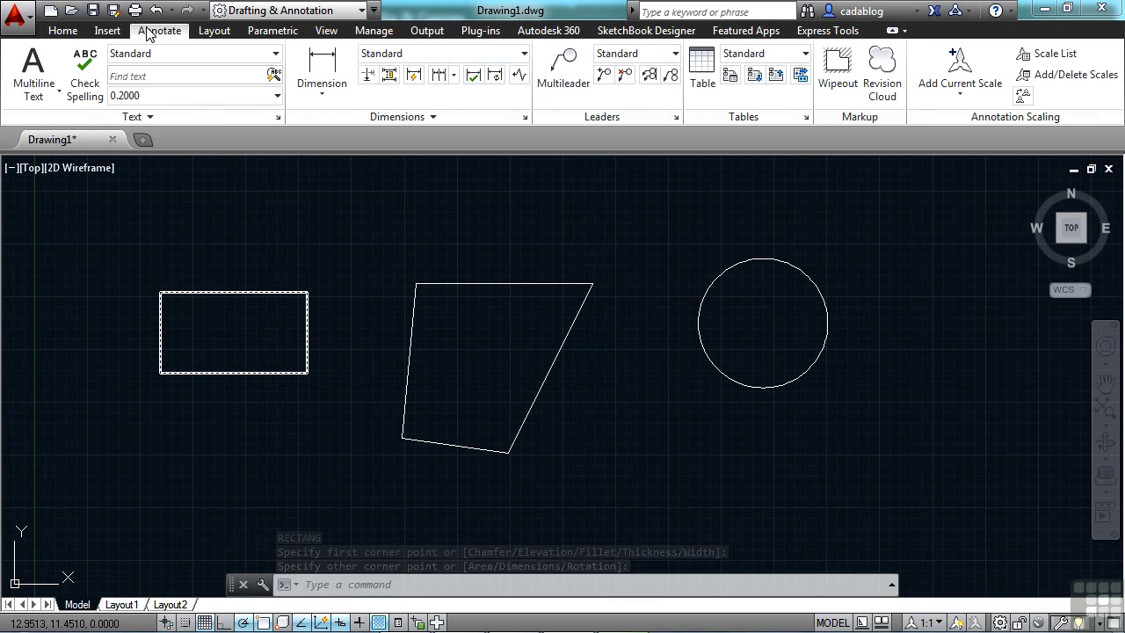
{"action": "left_click", "coordinate": [322, 70]}
{"action": "left_click", "coordinate": [160, 291]}
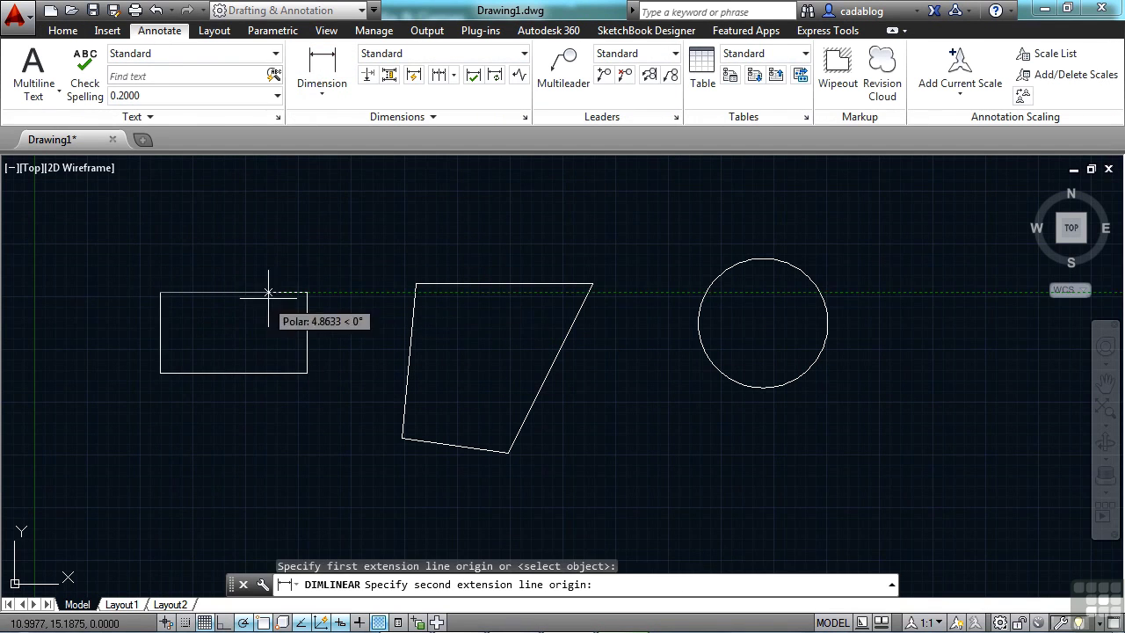
{"action": "left_click", "coordinate": [307, 292]}
{"action": "scroll", "coordinate": [225, 264], "scroll_direction": "up", "scroll_amount": 5}
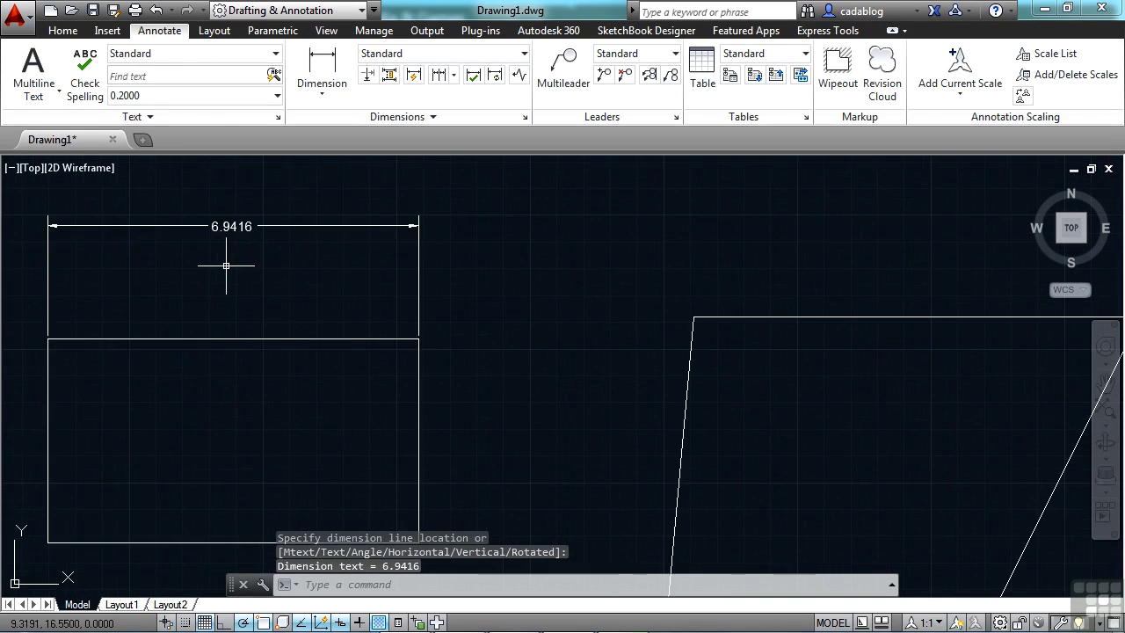
{"action": "scroll", "coordinate": [225, 264], "scroll_direction": "down", "scroll_amount": 1}
{"action": "middle_click_drag", "start_coordinate": [289, 264], "coordinate": [337, 279]}
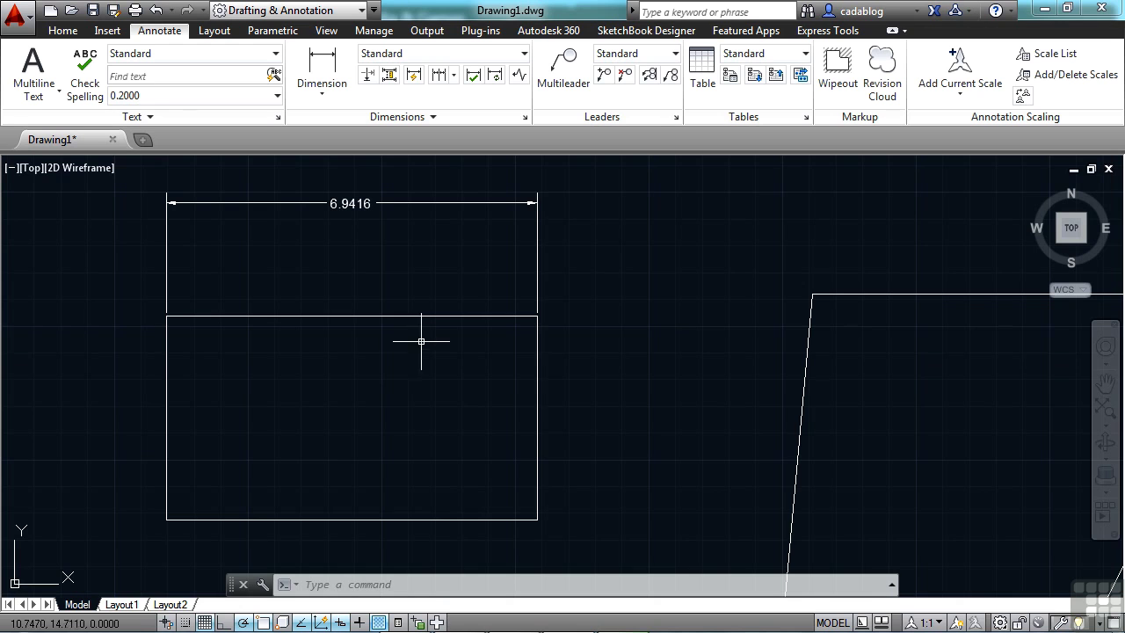
- Zoom out to show the outline, circle and dimensioned rectangle together
{"action": "scroll", "coordinate": [396, 332], "scroll_direction": "down", "scroll_amount": 5}
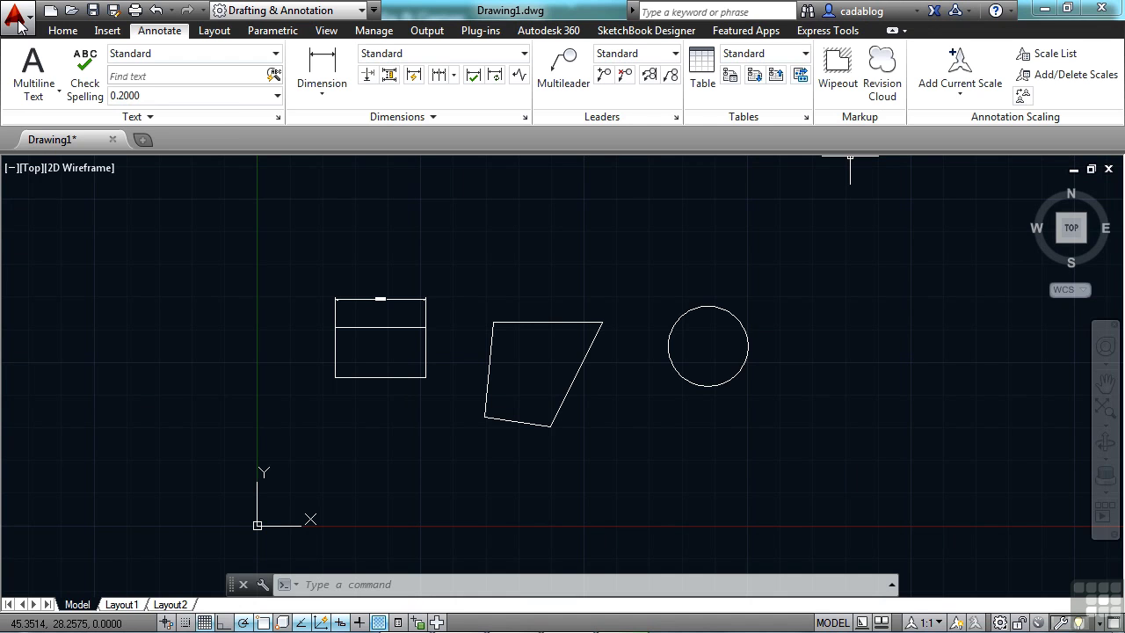
{"action": "left_click", "coordinate": [19, 24]}
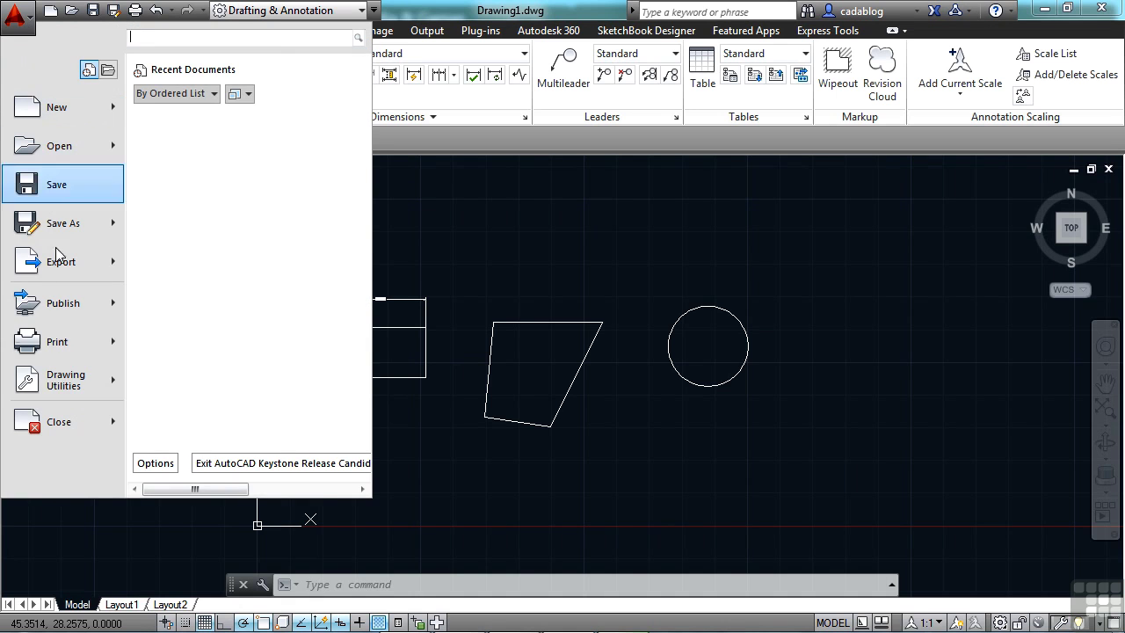
{"action": "mouse_move", "coordinate": [66, 369]}
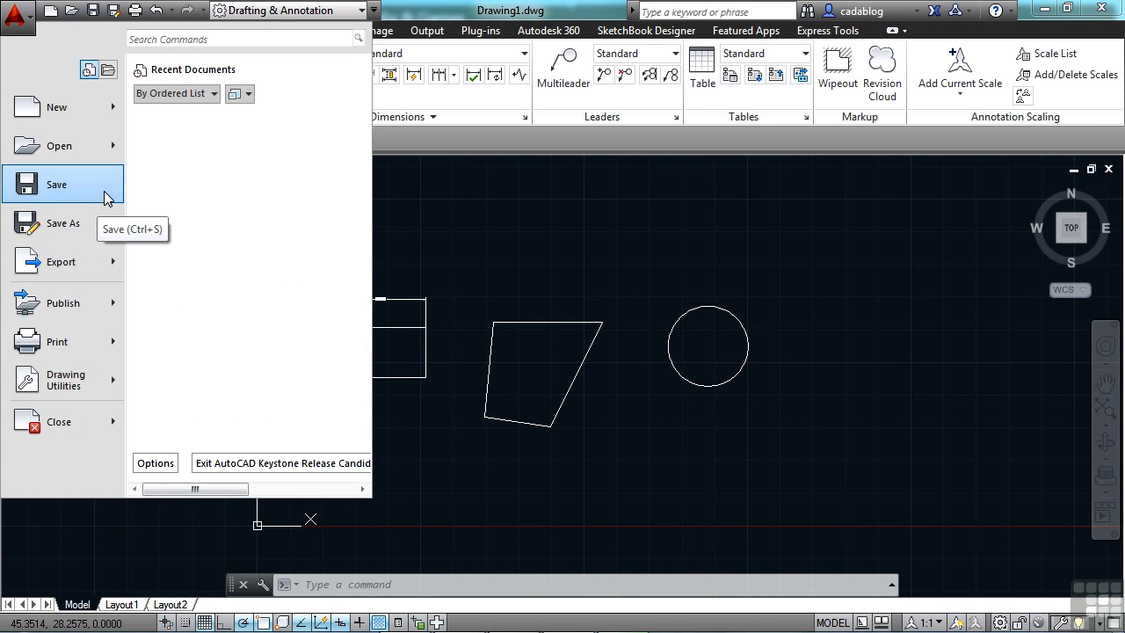
{"action": "left_click", "coordinate": [475, 282]}
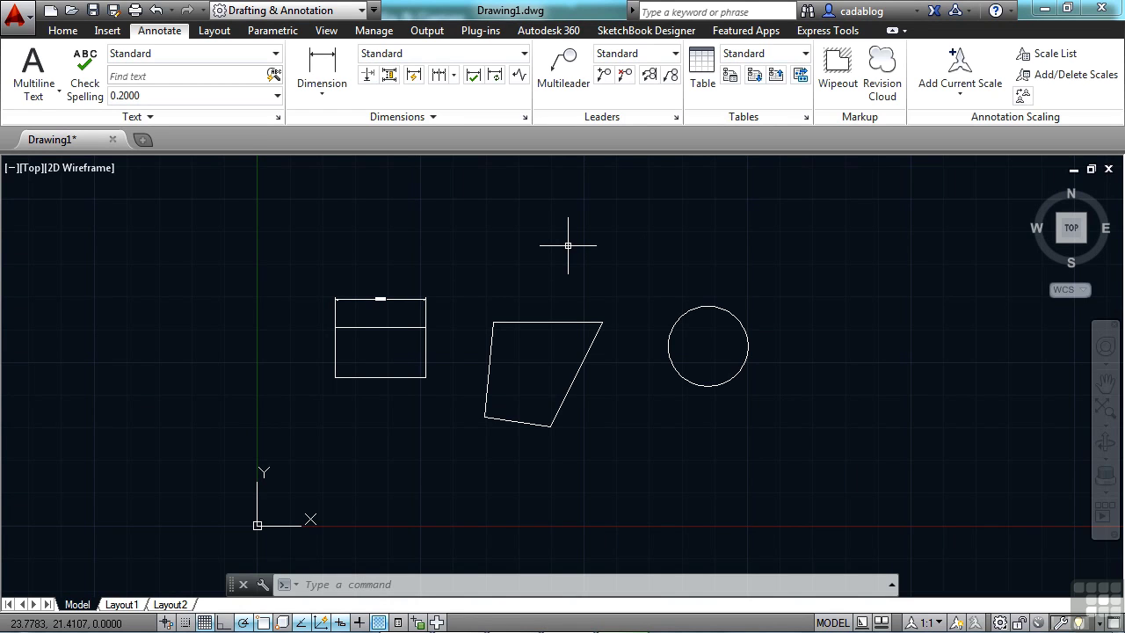
- Browse the Home, Insert, Annotate and Layout ribbon tabs, ending back on Home
{"action": "left_click", "coordinate": [63, 31]}
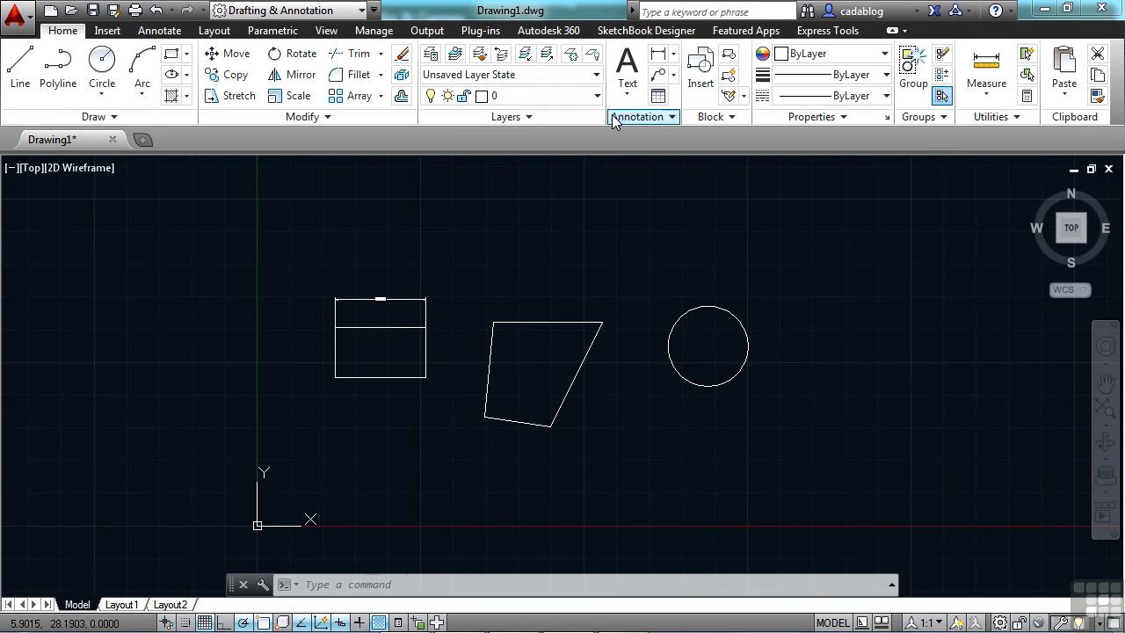
{"action": "left_click", "coordinate": [108, 31]}
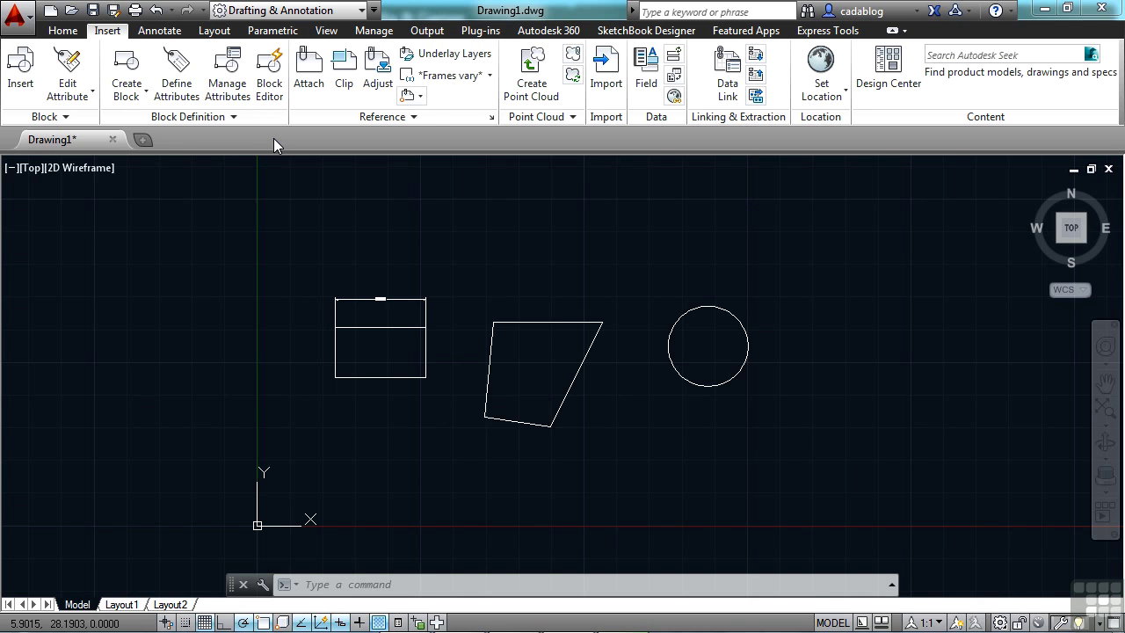
{"action": "left_click", "coordinate": [172, 32]}
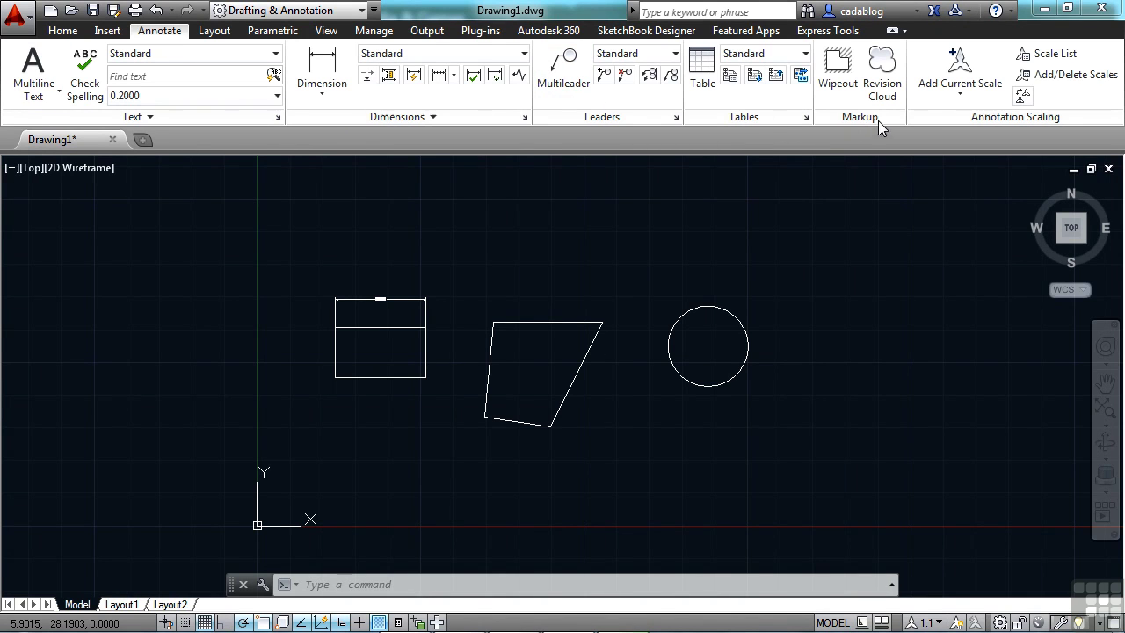
{"action": "left_click", "coordinate": [215, 31]}
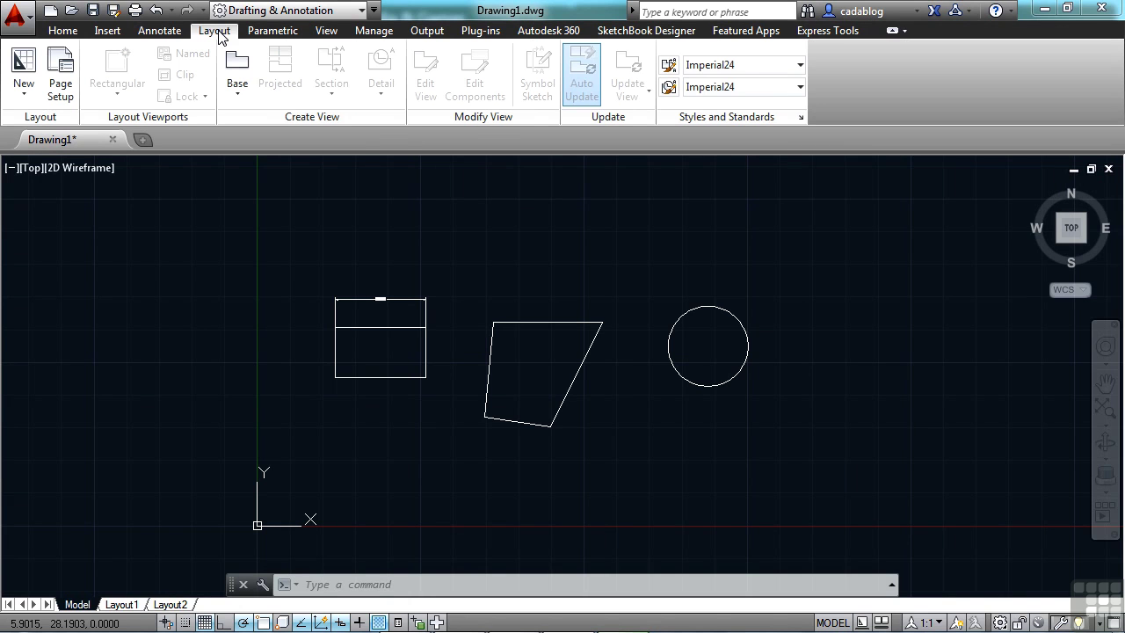
{"action": "left_click", "coordinate": [67, 32]}
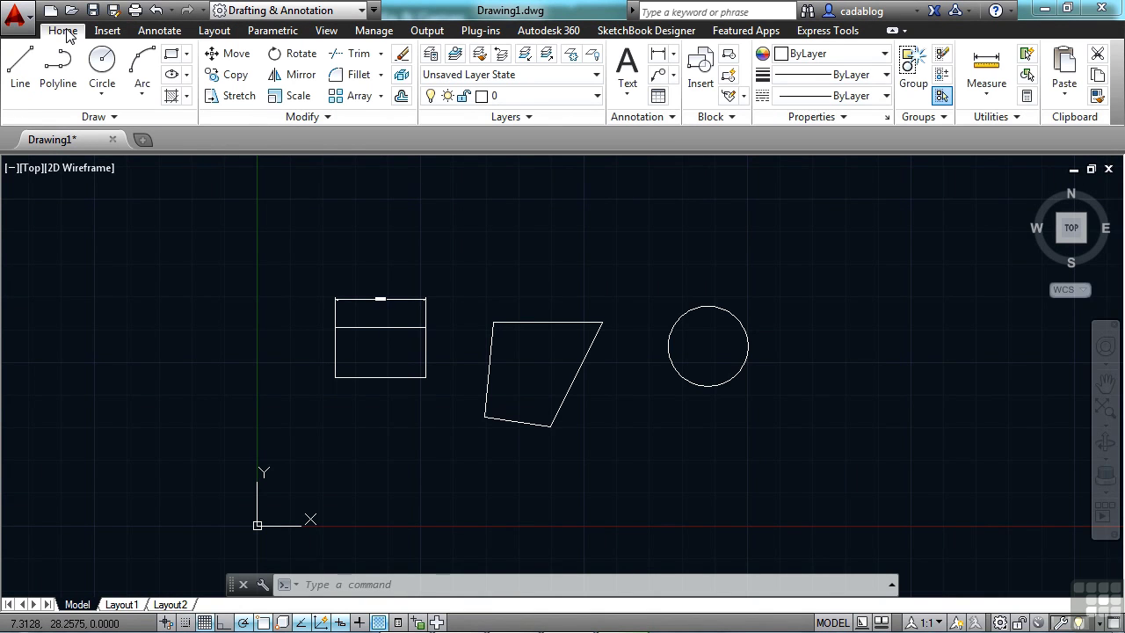
- Draw a long horizontal line above the rectangle, outline and circle
{"action": "left_click", "coordinate": [28, 79]}
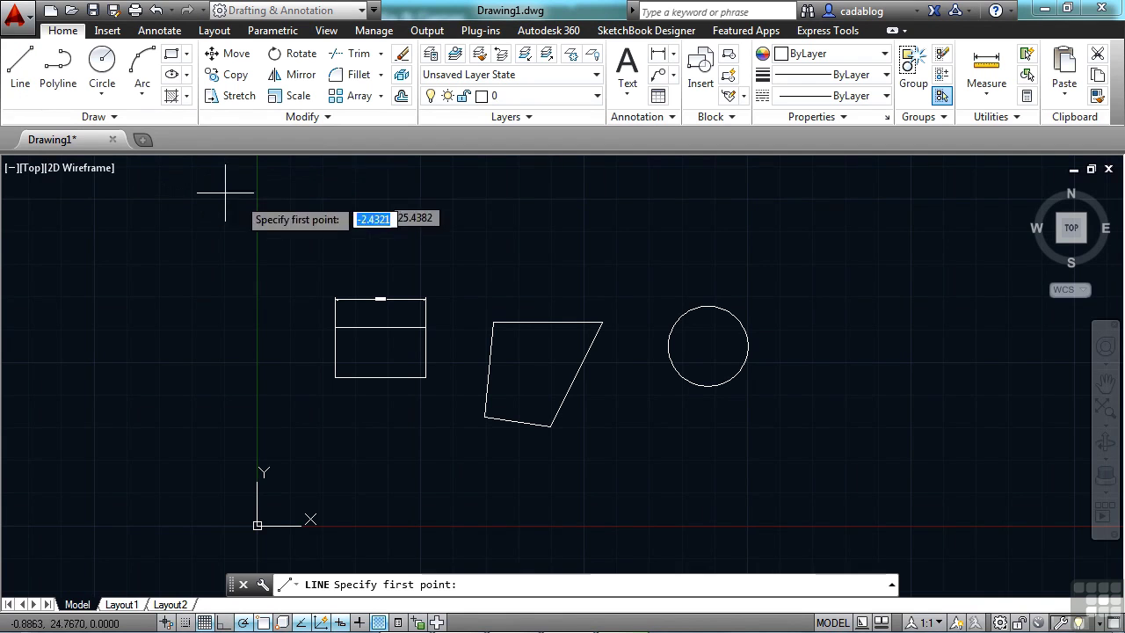
{"action": "left_click", "coordinate": [285, 228]}
{"action": "left_click", "coordinate": [761, 229]}
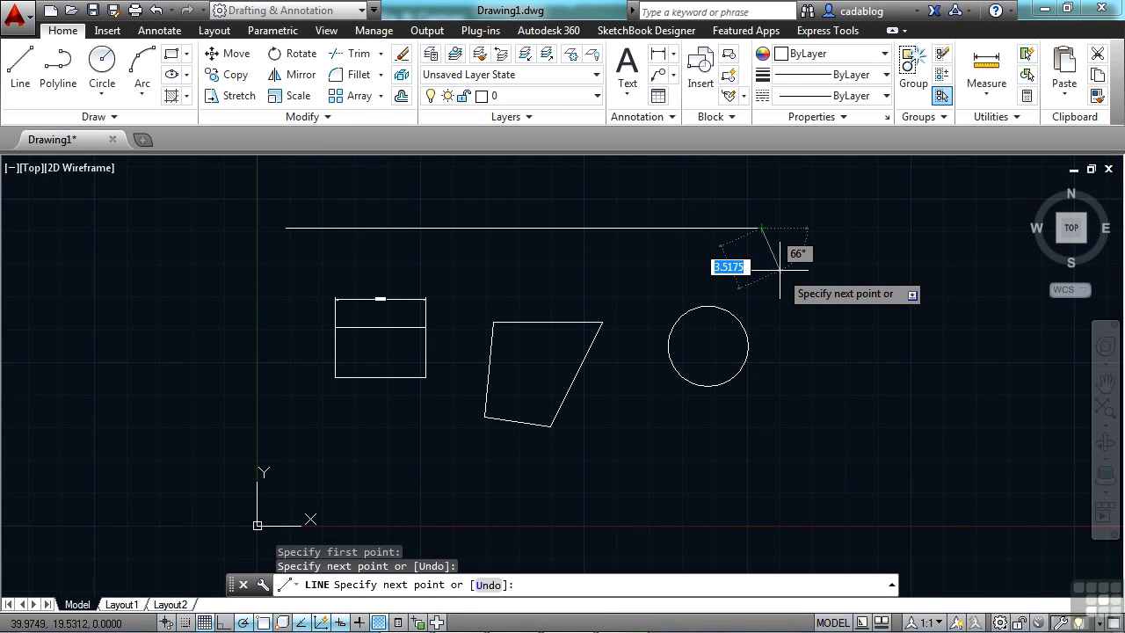
{"action": "key", "text": "Escape"}
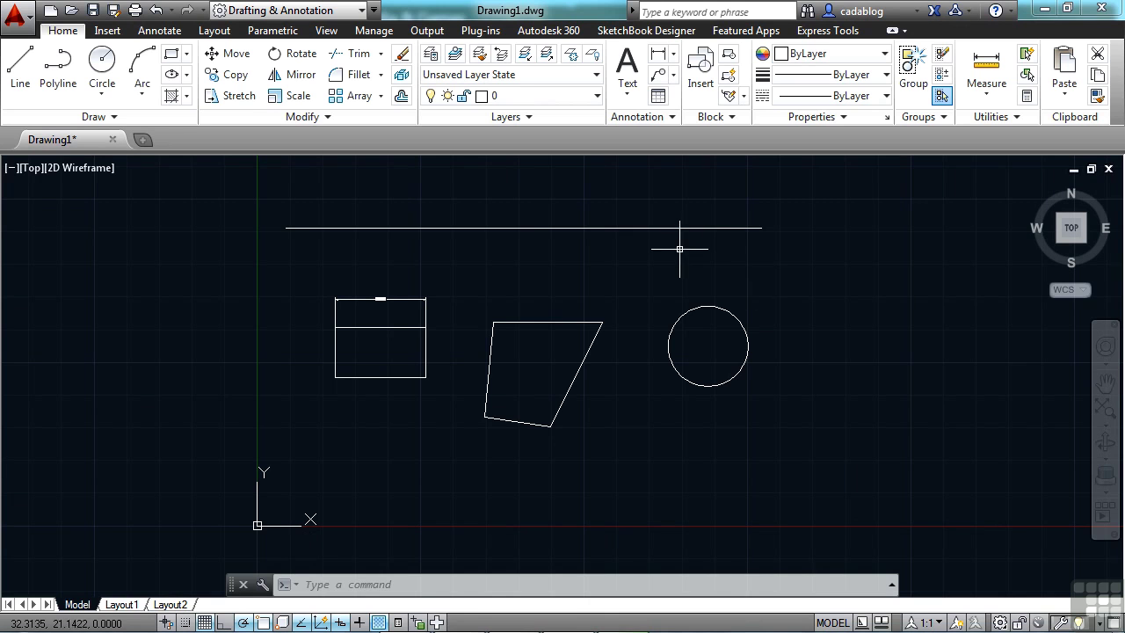
- Draw two near-vertical lines at the far left of the rectangle
{"action": "type", "text": "l"}
{"action": "key", "text": "Return"}
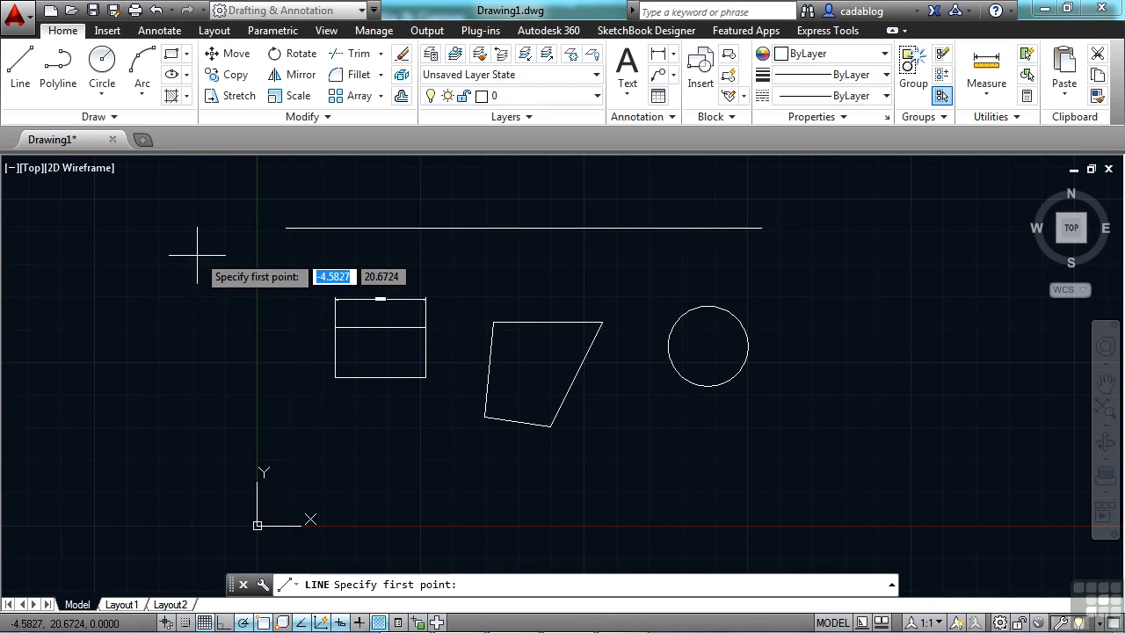
{"action": "left_click", "coordinate": [185, 270]}
{"action": "left_click", "coordinate": [185, 422]}
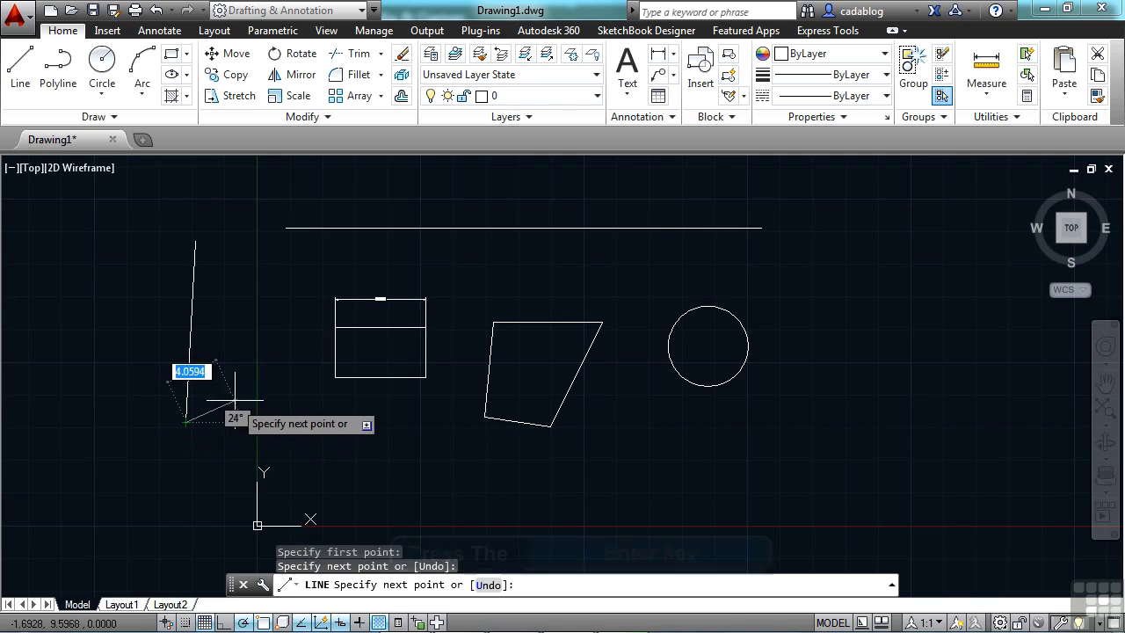
{"action": "right_click", "coordinate": [239, 400]}
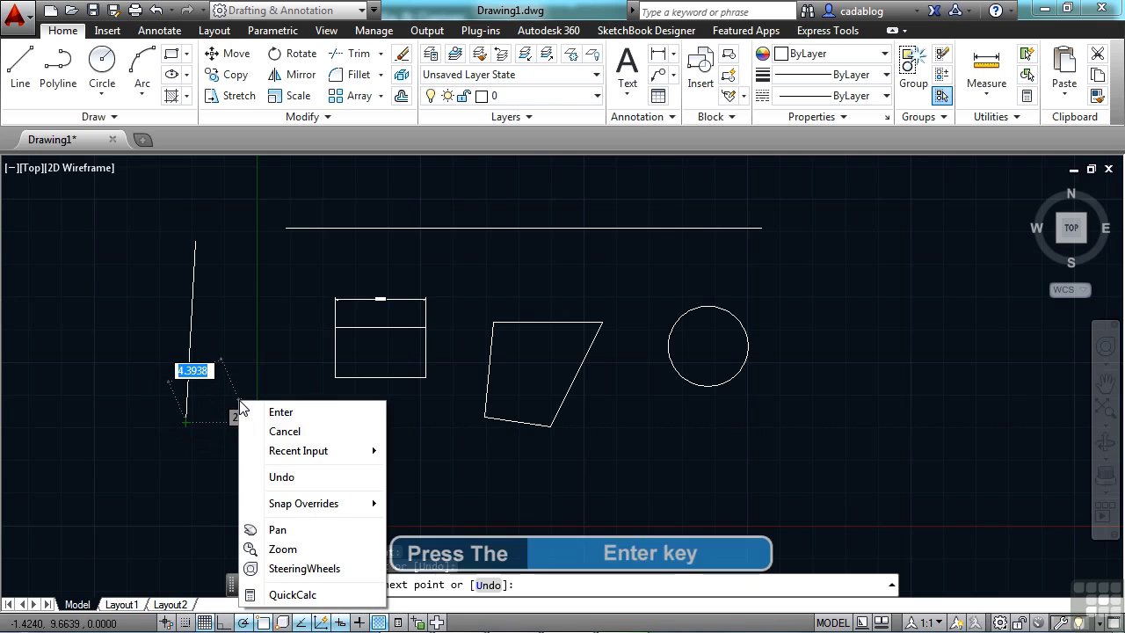
{"action": "left_click", "coordinate": [304, 419]}
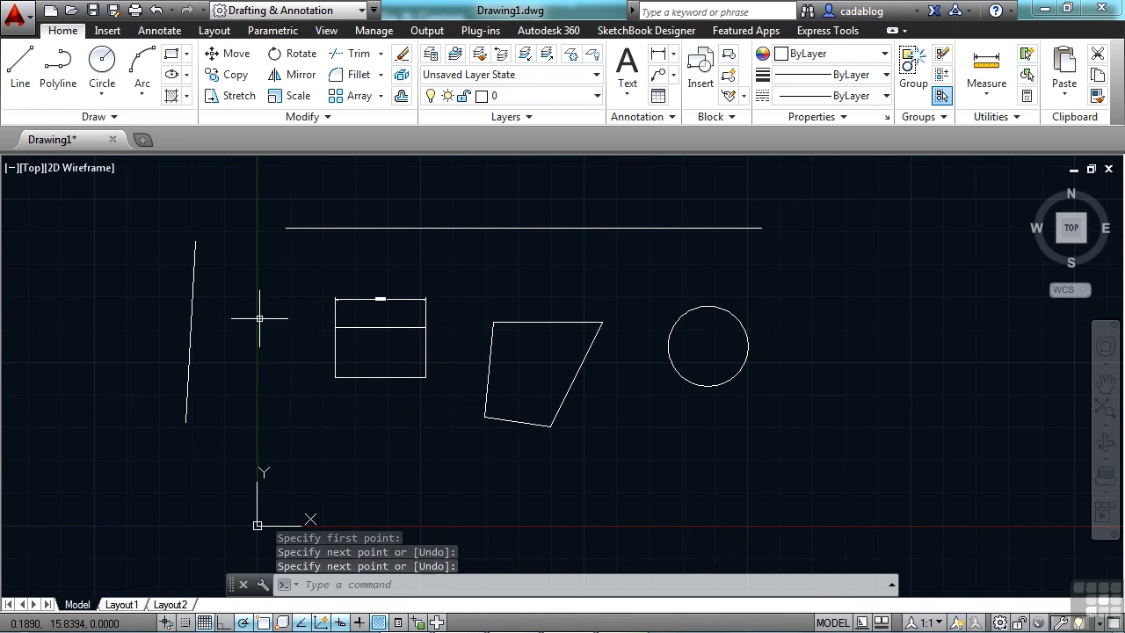
{"action": "left_click", "coordinate": [24, 57]}
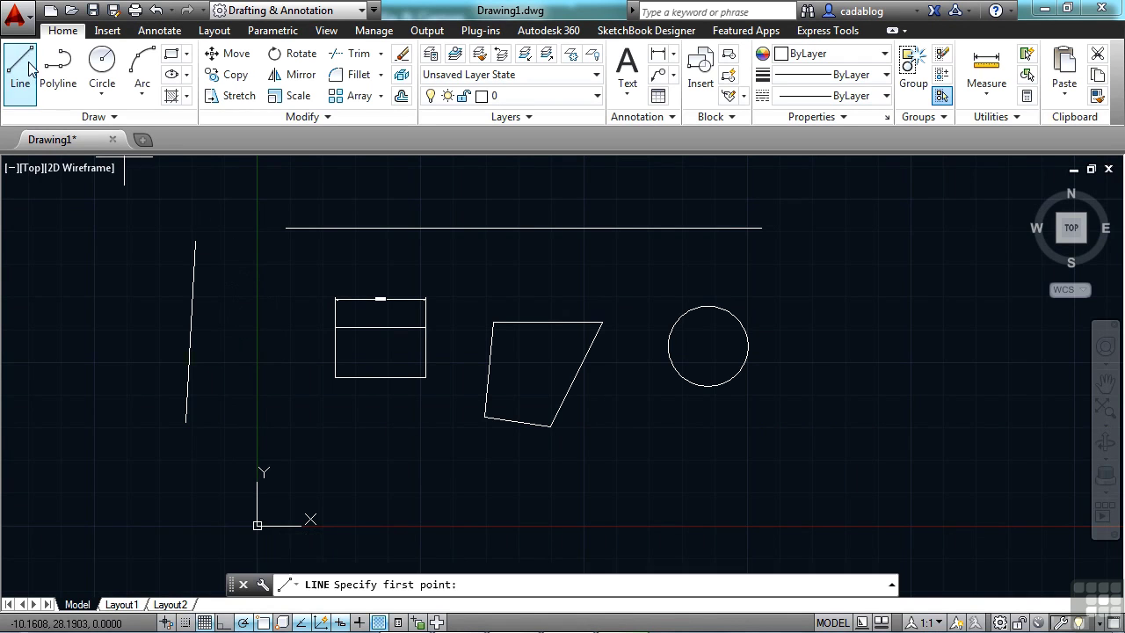
{"action": "left_click", "coordinate": [123, 248]}
{"action": "left_click", "coordinate": [124, 429]}
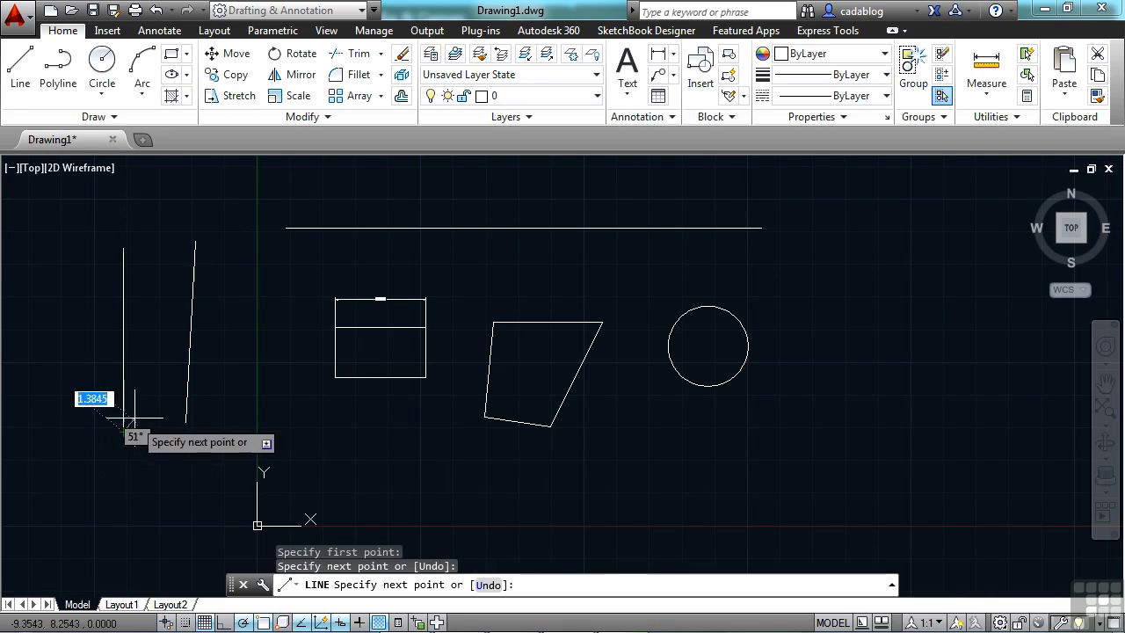
{"action": "right_click", "coordinate": [146, 413]}
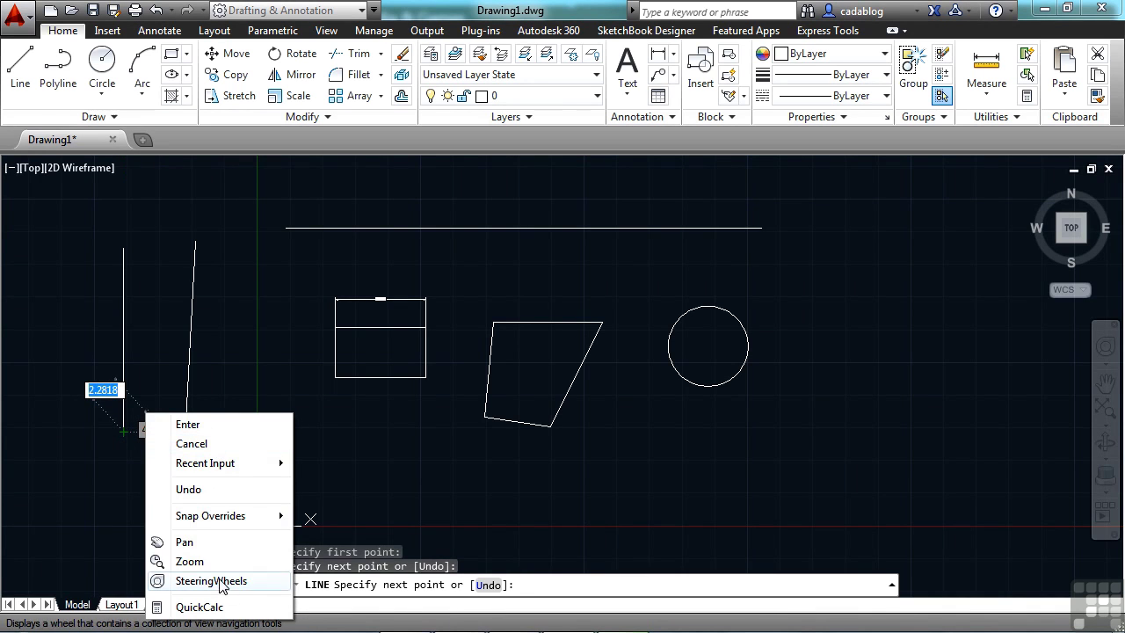
{"action": "left_click", "coordinate": [234, 440]}
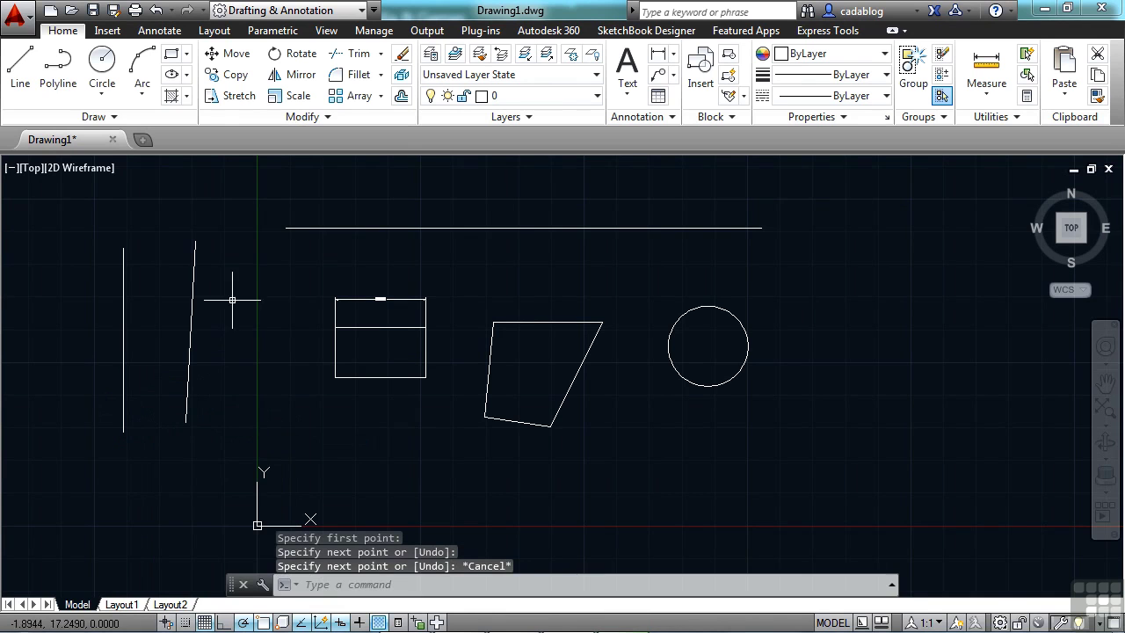
- Draw a second long horizontal line just above the first one
{"action": "left_click", "coordinate": [20, 68]}
{"action": "left_click", "coordinate": [282, 189]}
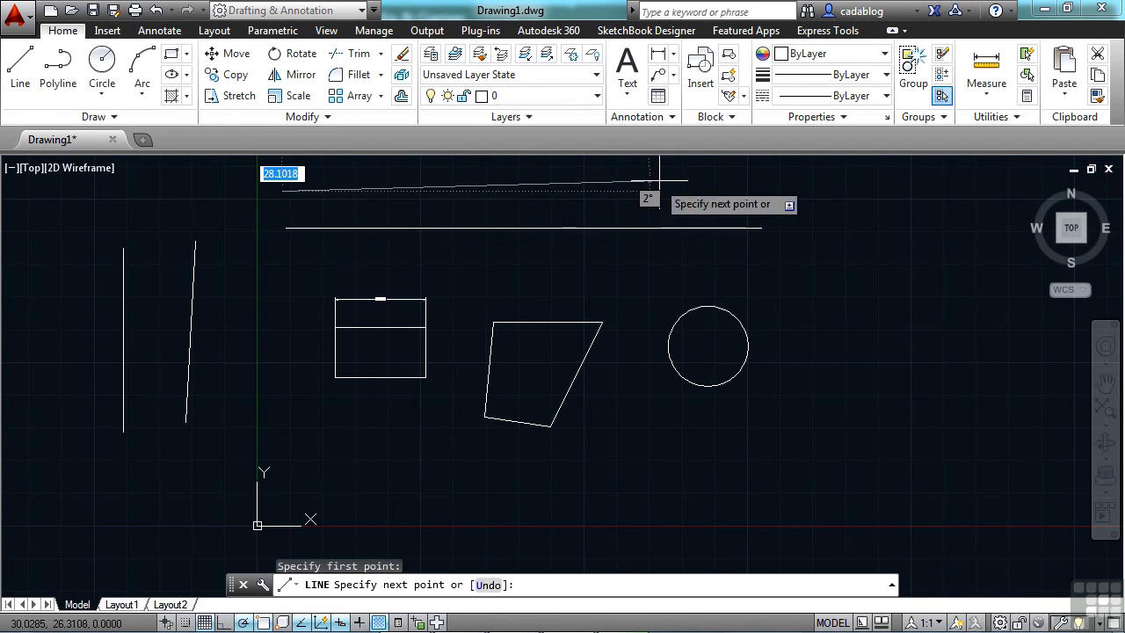
{"action": "left_click", "coordinate": [708, 190]}
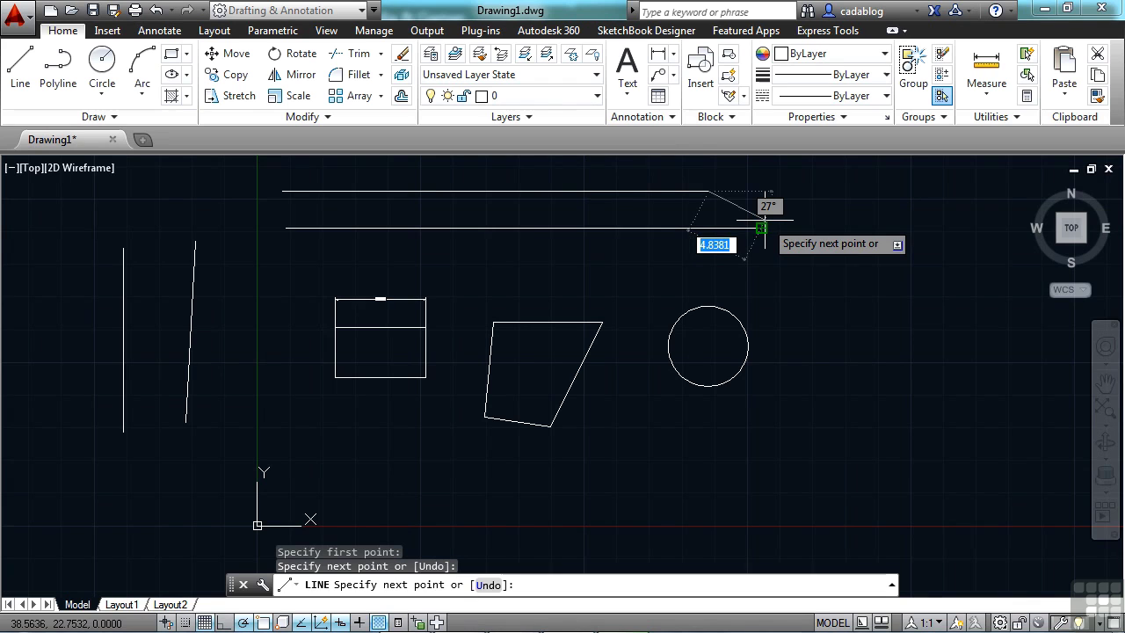
{"action": "key", "text": "Return"}
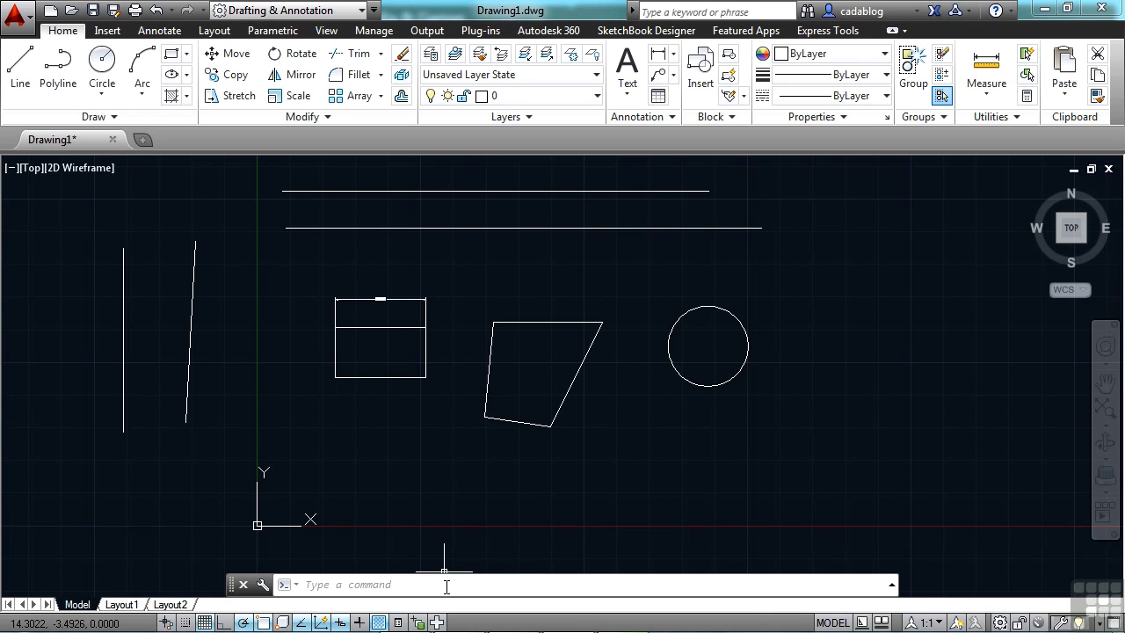
- Run LINE from typed input so it waits for a first point
{"action": "type", "text": "LINE"}
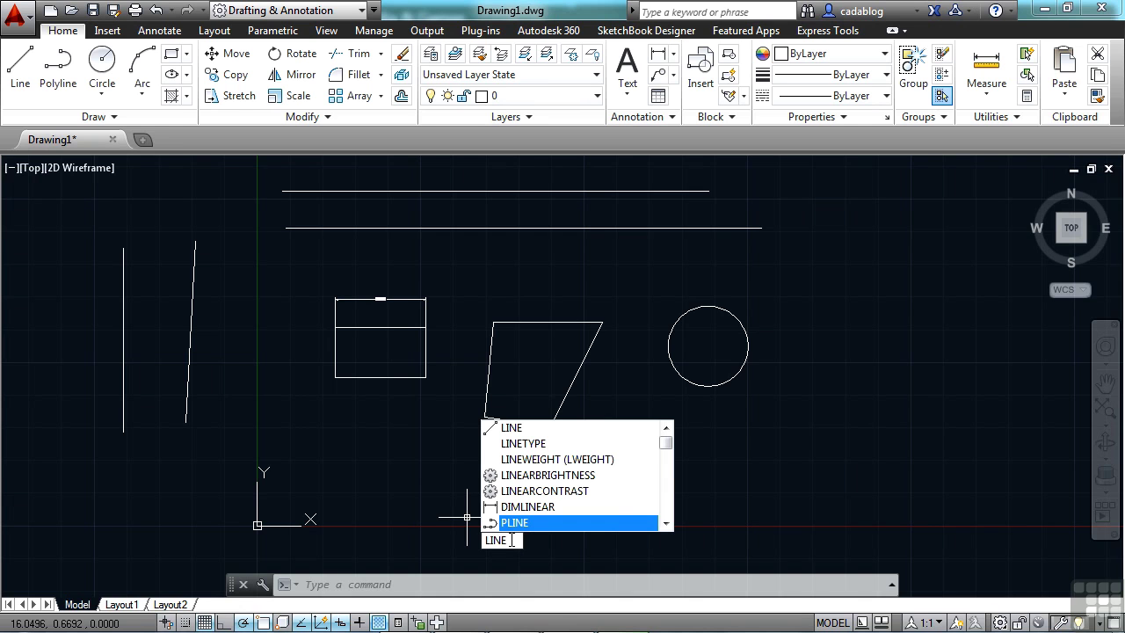
{"action": "key", "text": "Return"}
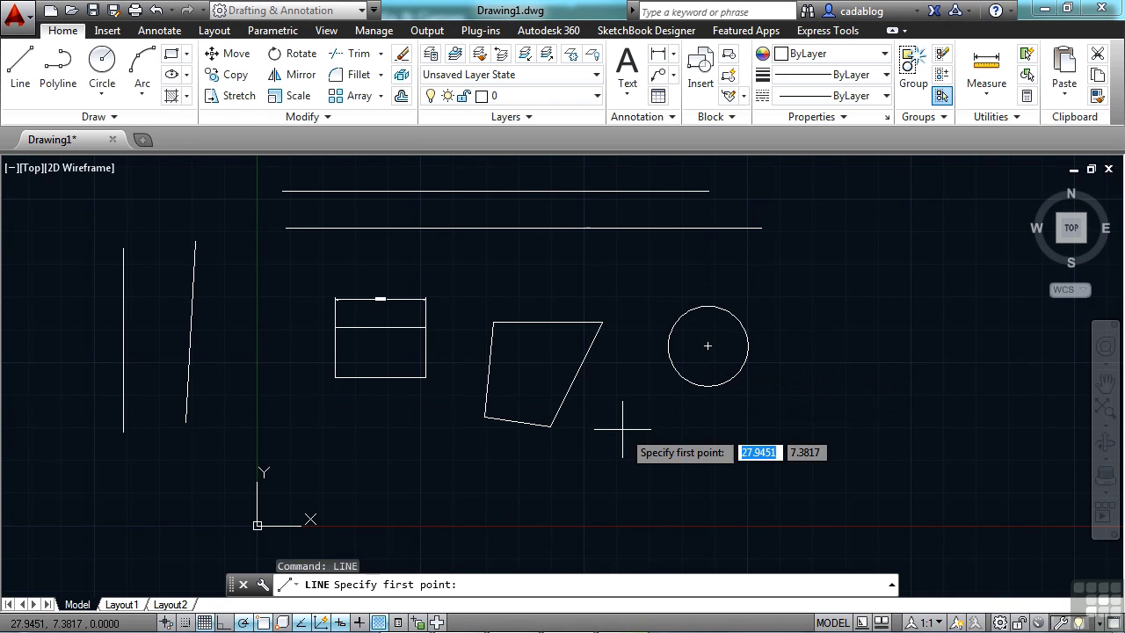
- Cancel the pending line command and type 'line' to list matching command suggestions
{"action": "key", "text": "Escape"}
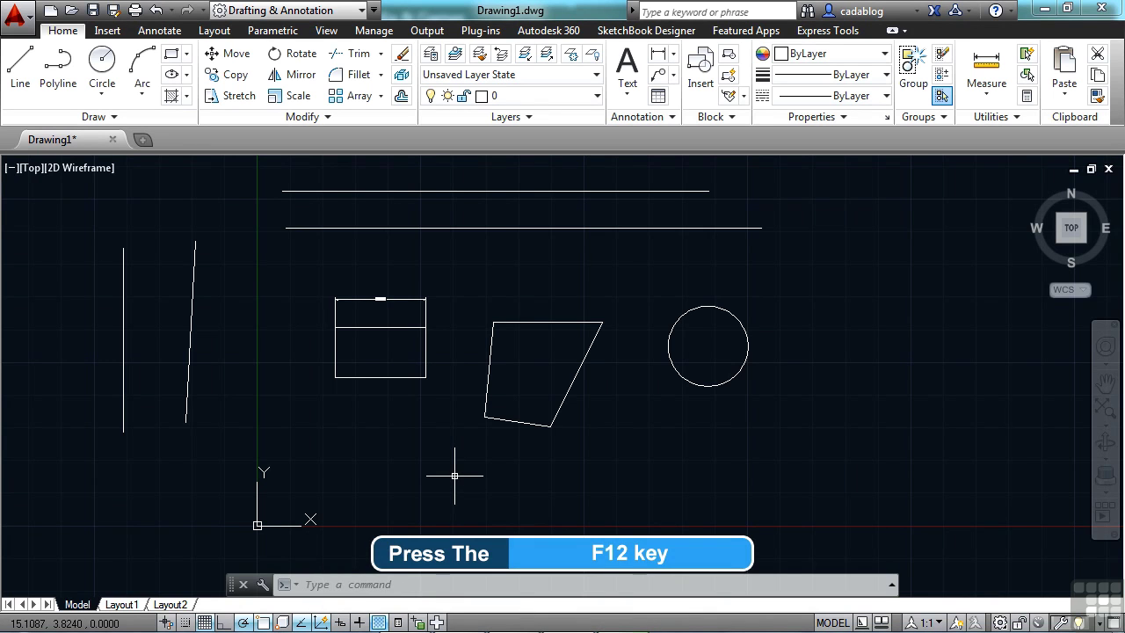
{"action": "type", "text": "line"}
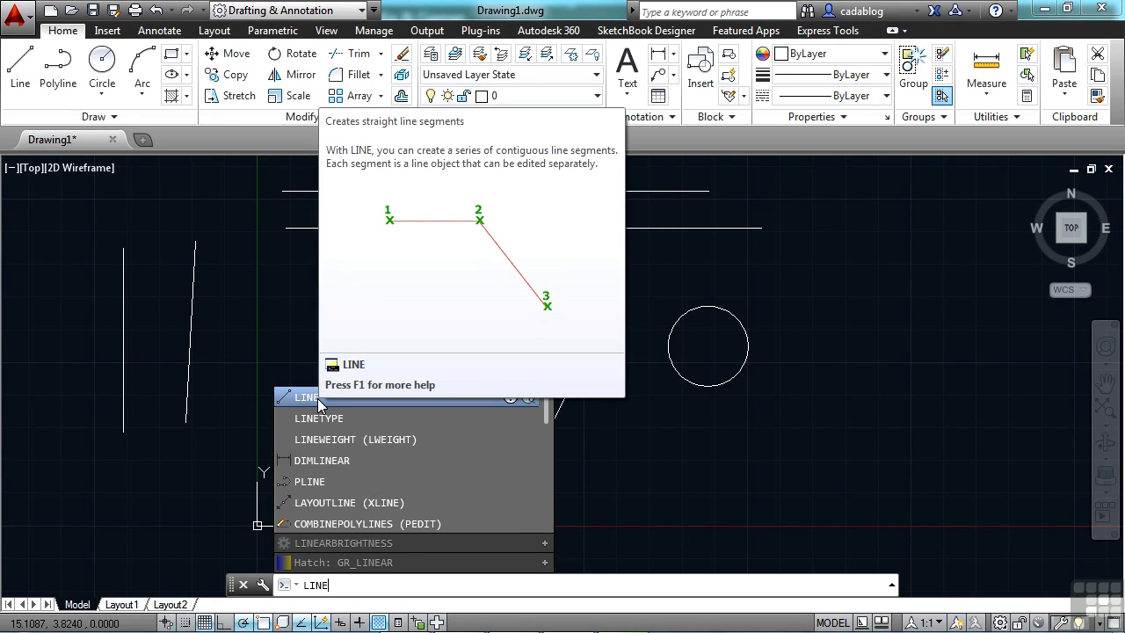
- Dismiss the command suggestions without running a command
{"action": "key", "text": "Escape"}
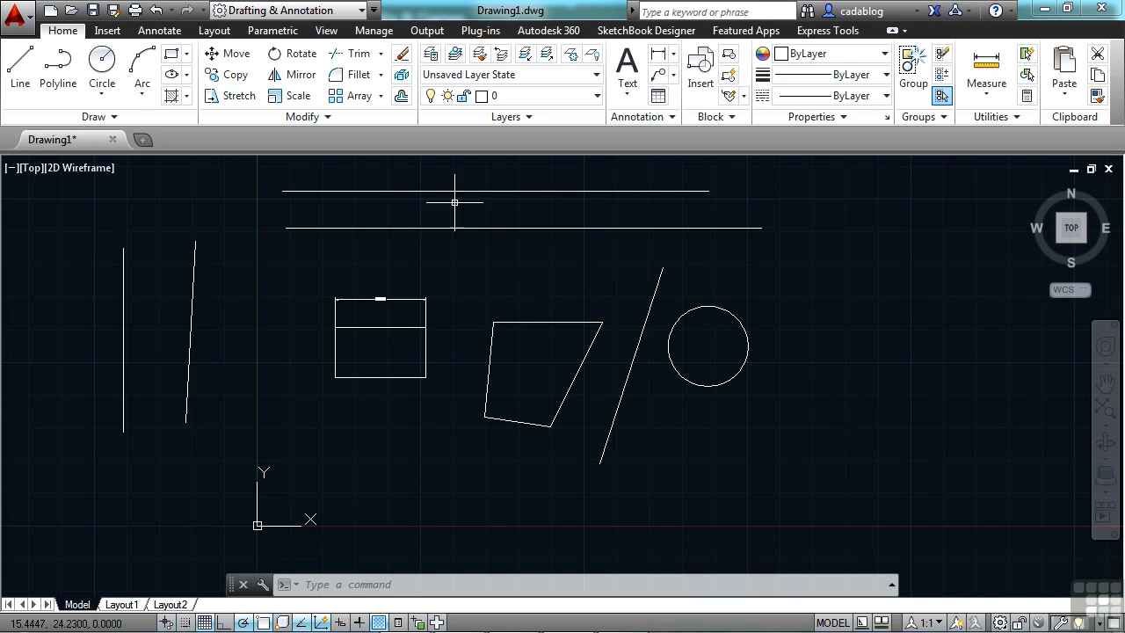
- Change the workspace from Drafting & Annotation to AutoCAD Classic
{"action": "left_click", "coordinate": [361, 12]}
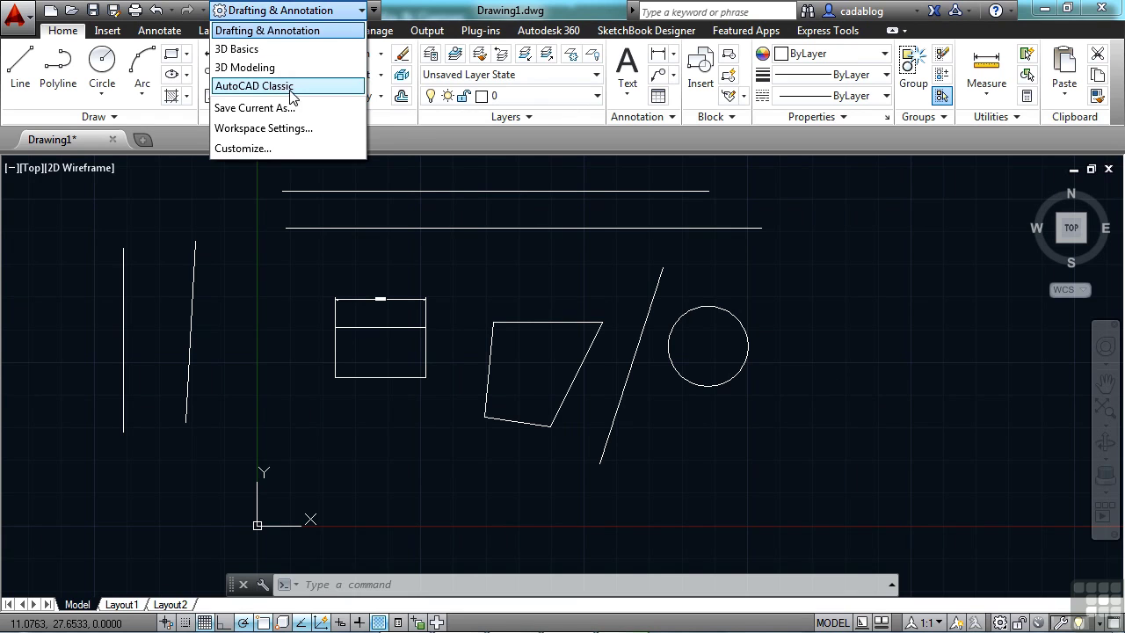
{"action": "left_click", "coordinate": [290, 87]}
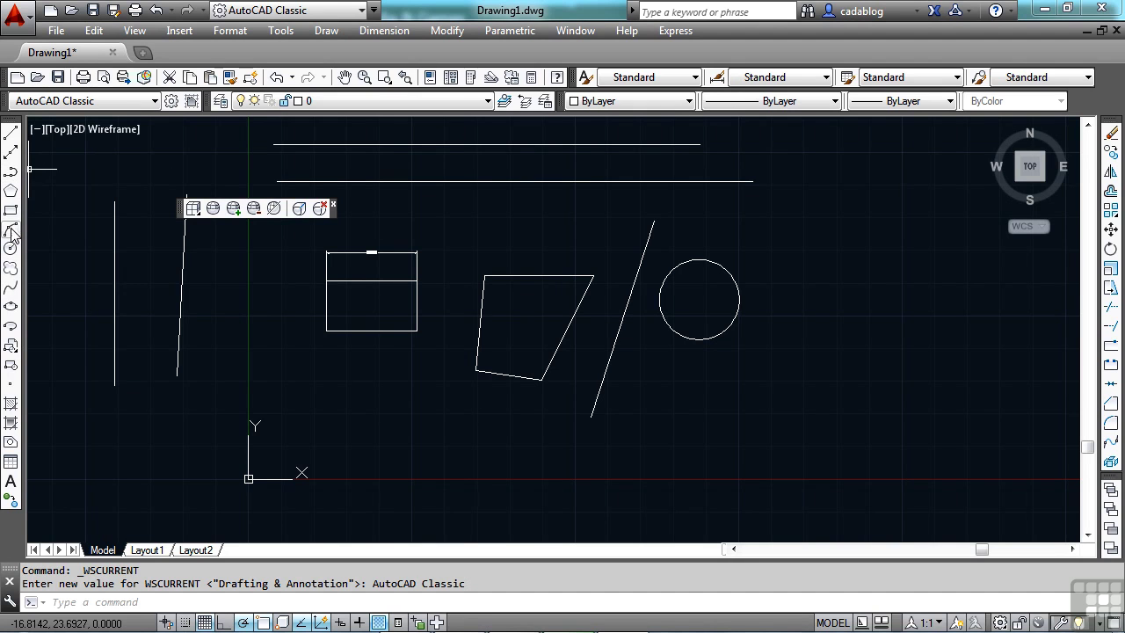
- Draw a single line from below the rectangle's left side down and to the right, then end the command
{"action": "left_click", "coordinate": [11, 130]}
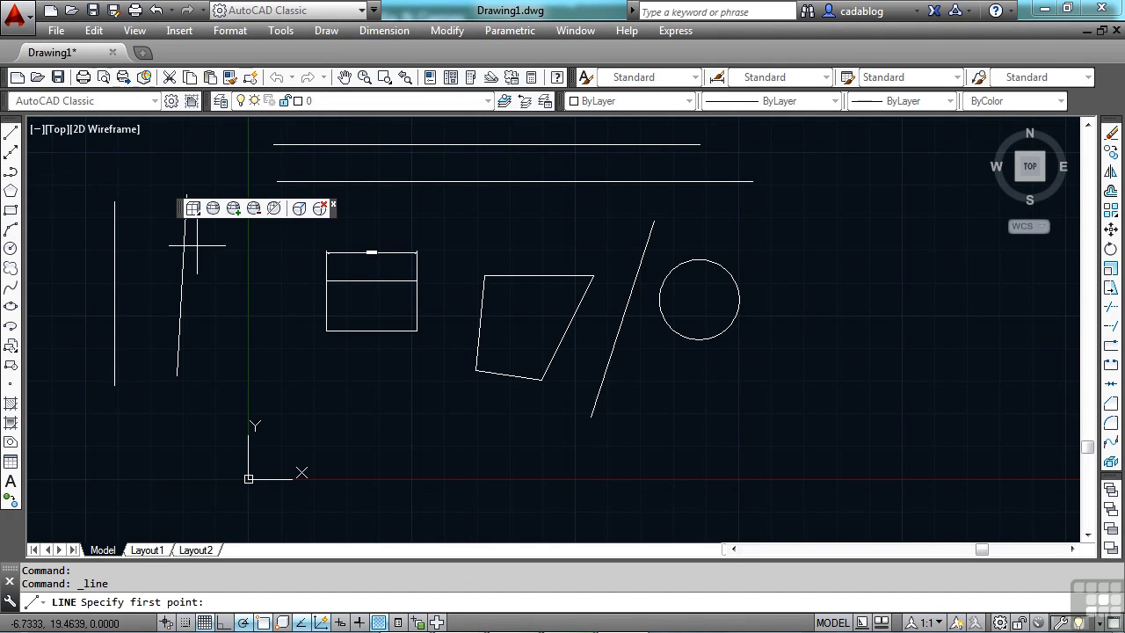
{"action": "left_click", "coordinate": [289, 350]}
{"action": "left_click", "coordinate": [435, 411]}
{"action": "right_click", "coordinate": [481, 412]}
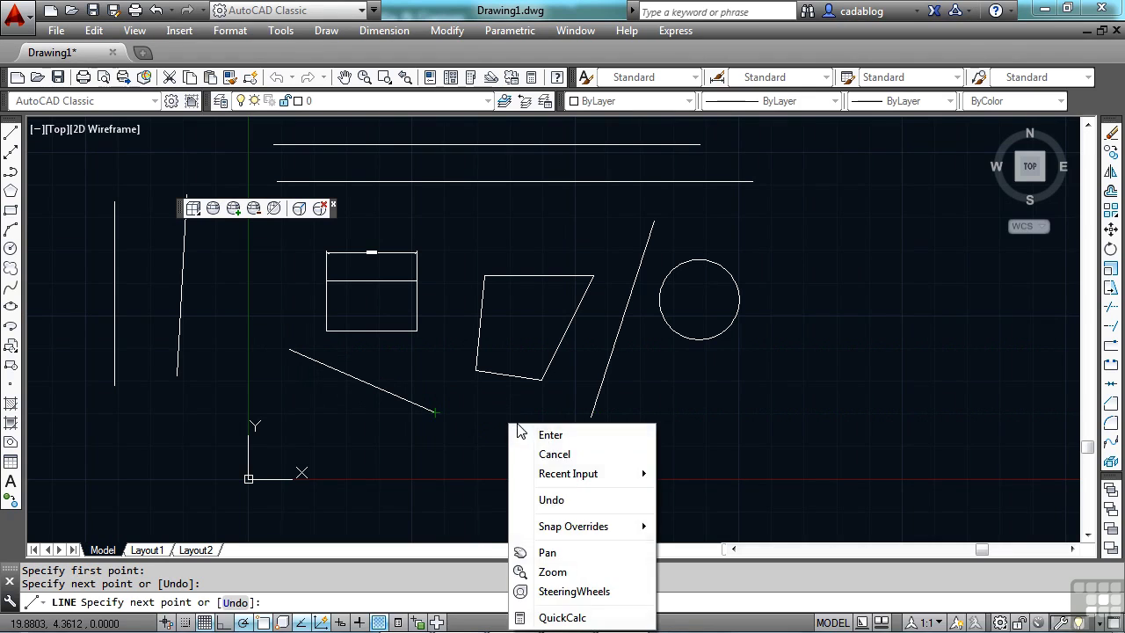
{"action": "left_click", "coordinate": [555, 439]}
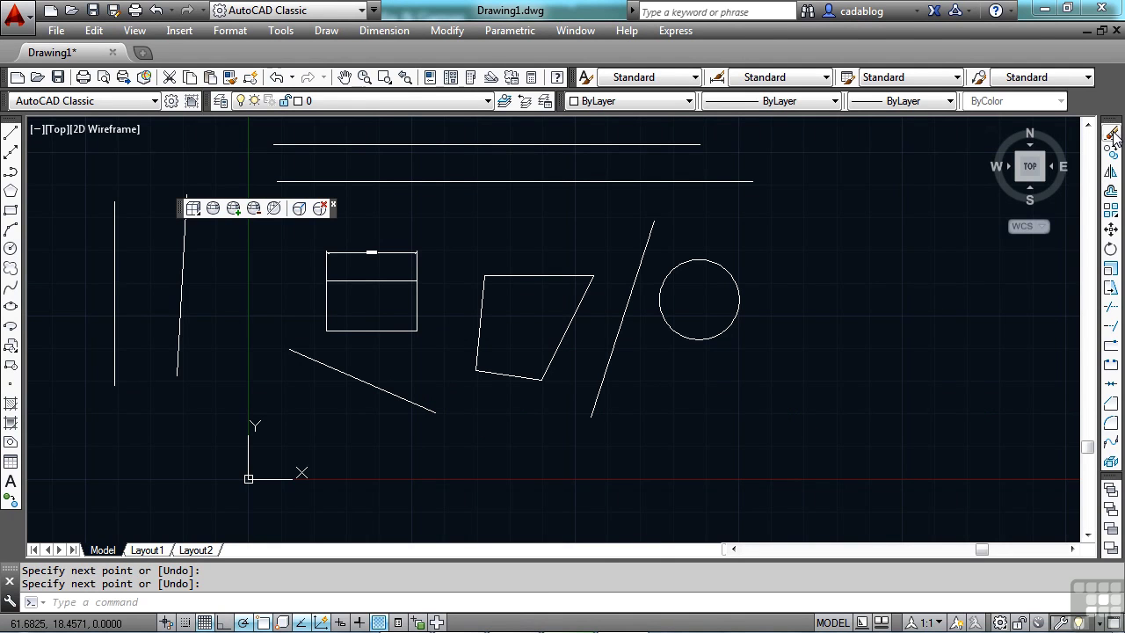
{"action": "key", "text": "Escape"}
{"action": "left_click", "coordinate": [677, 383]}
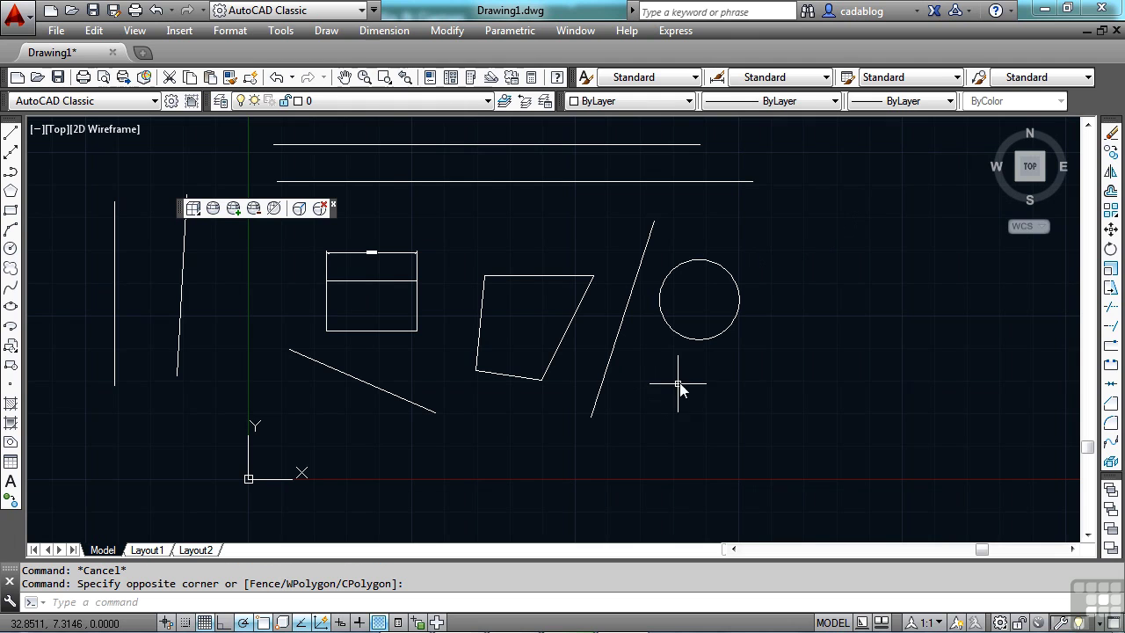
- Change the workspace from AutoCAD Classic to Drafting & Annotation
{"action": "left_click", "coordinate": [343, 12]}
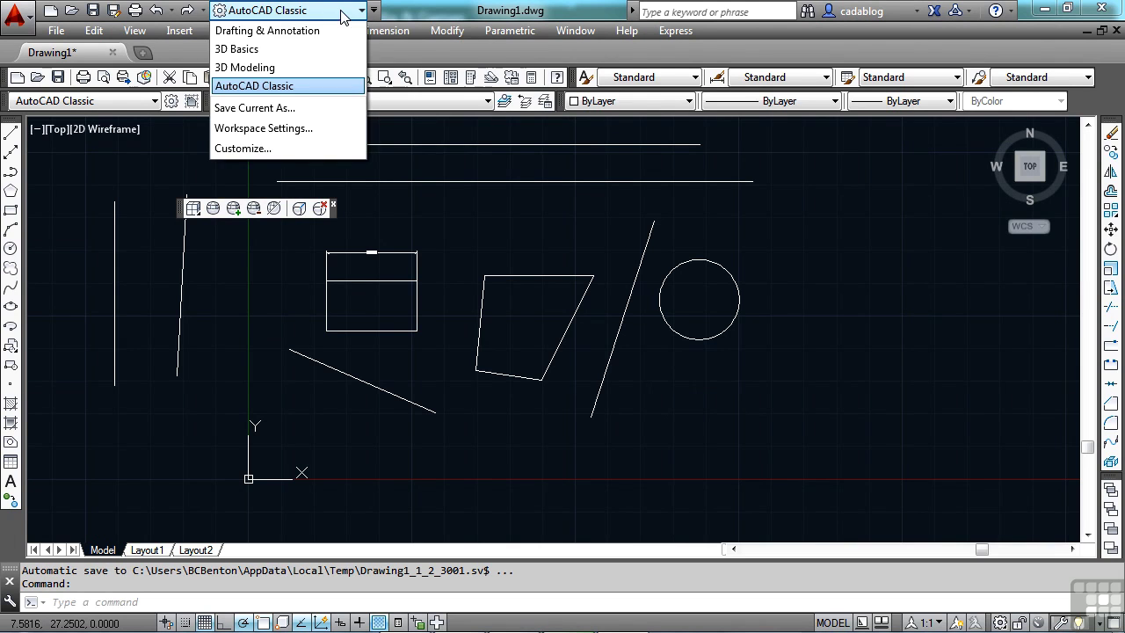
{"action": "left_click", "coordinate": [305, 32]}
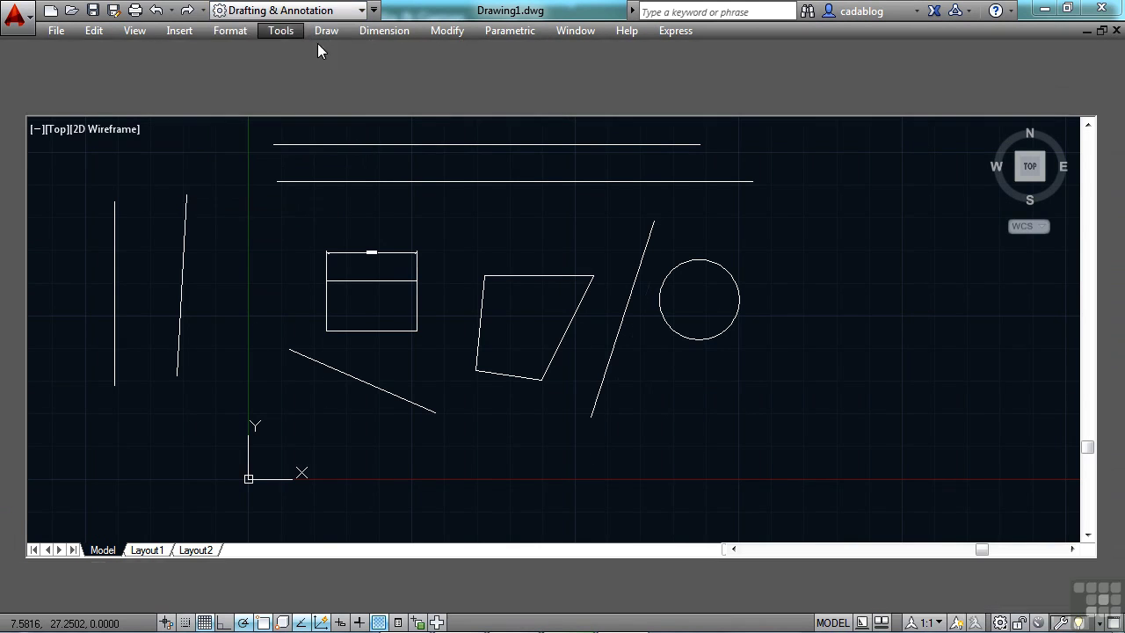